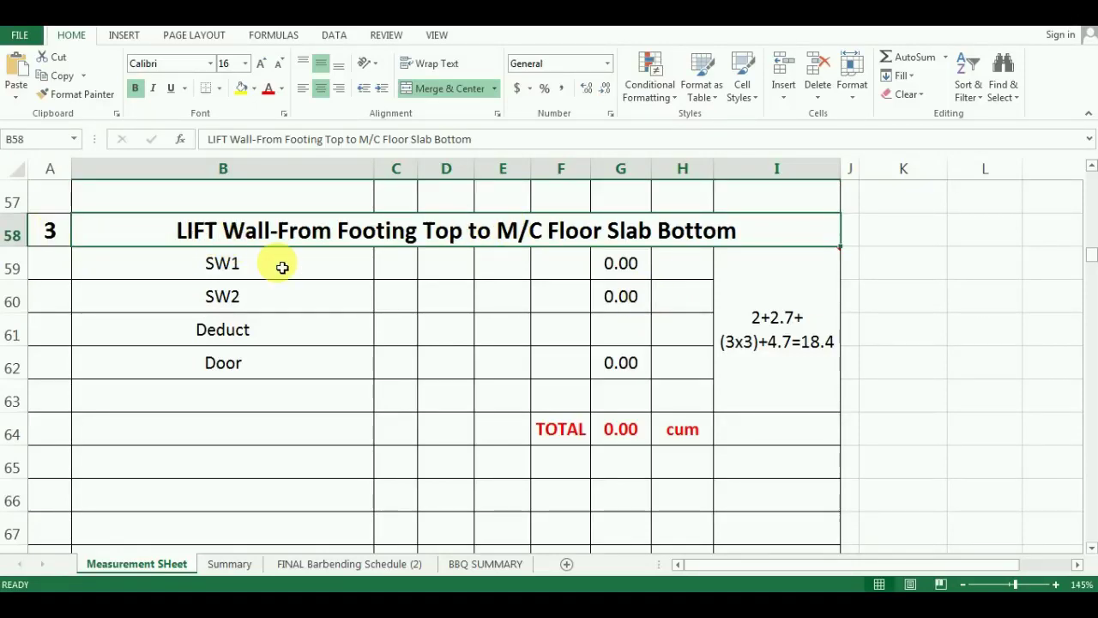
- Scroll the measurement sheet from the Concrete for COLUMN section down to the LIFT Wall section
scroll(282, 262, up, 6)
scroll(282, 266, up, 6)
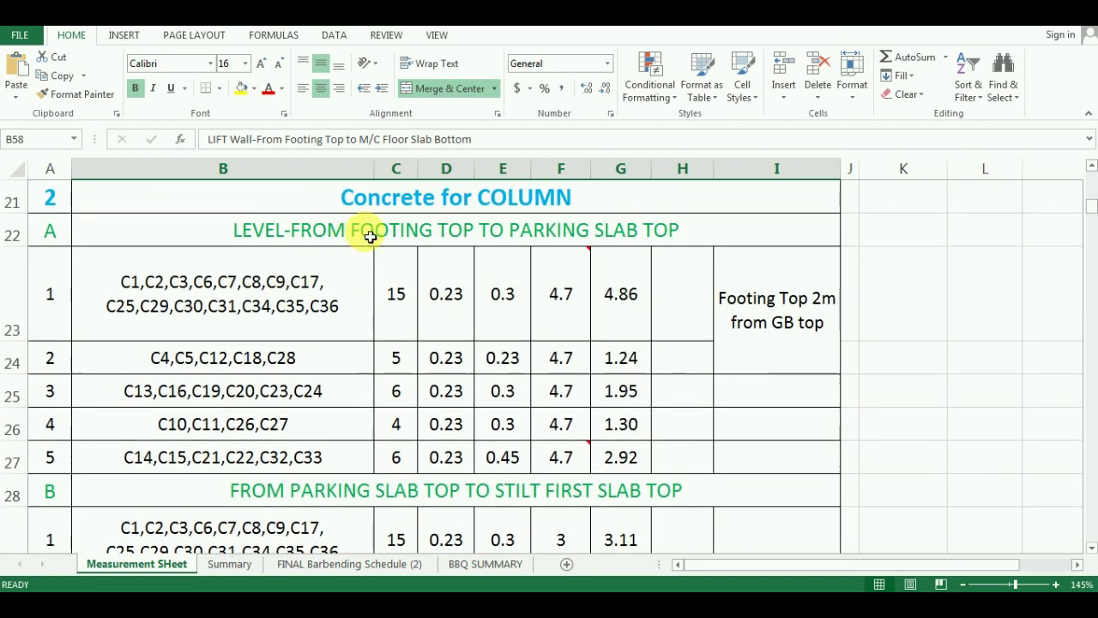
click(480, 204)
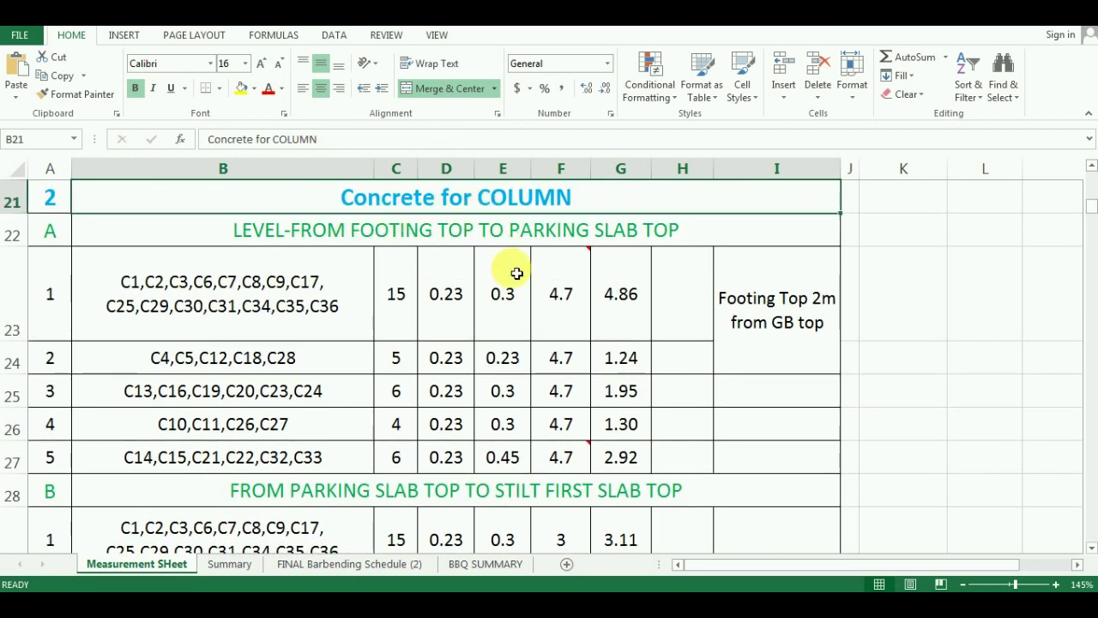
scroll(513, 309, down, 5)
scroll(515, 312, down, 7)
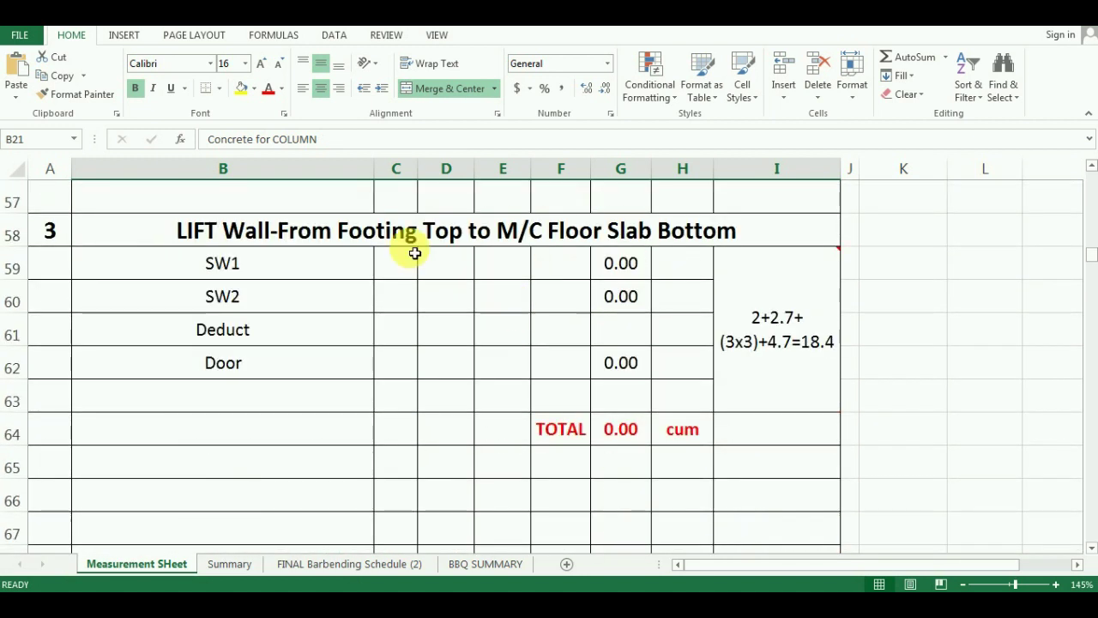
click(382, 230)
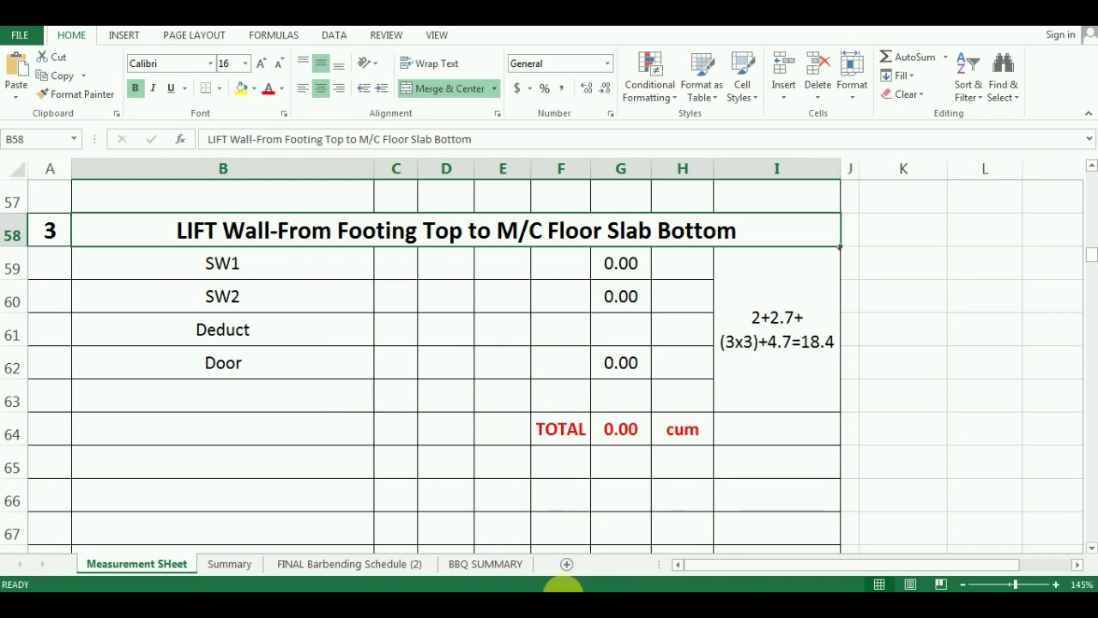
- Inspect the AutoCAD lift-well plan showing SW1 at 1800 and SW2 at 2000
click(563, 605)
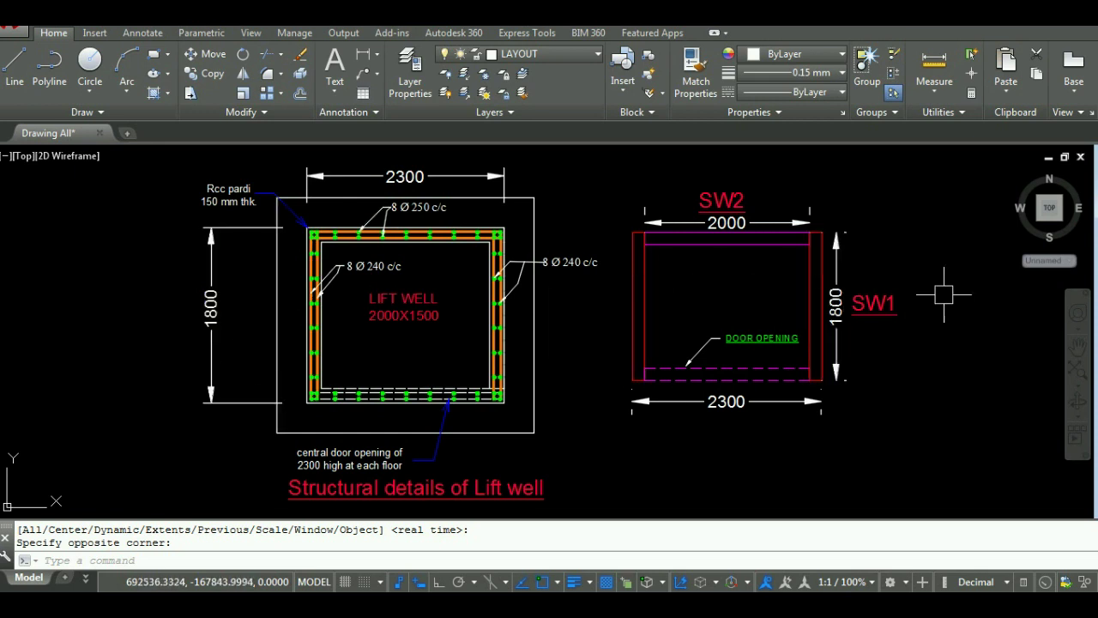
scroll(943, 295, up, 2)
scroll(606, 253, down, 2)
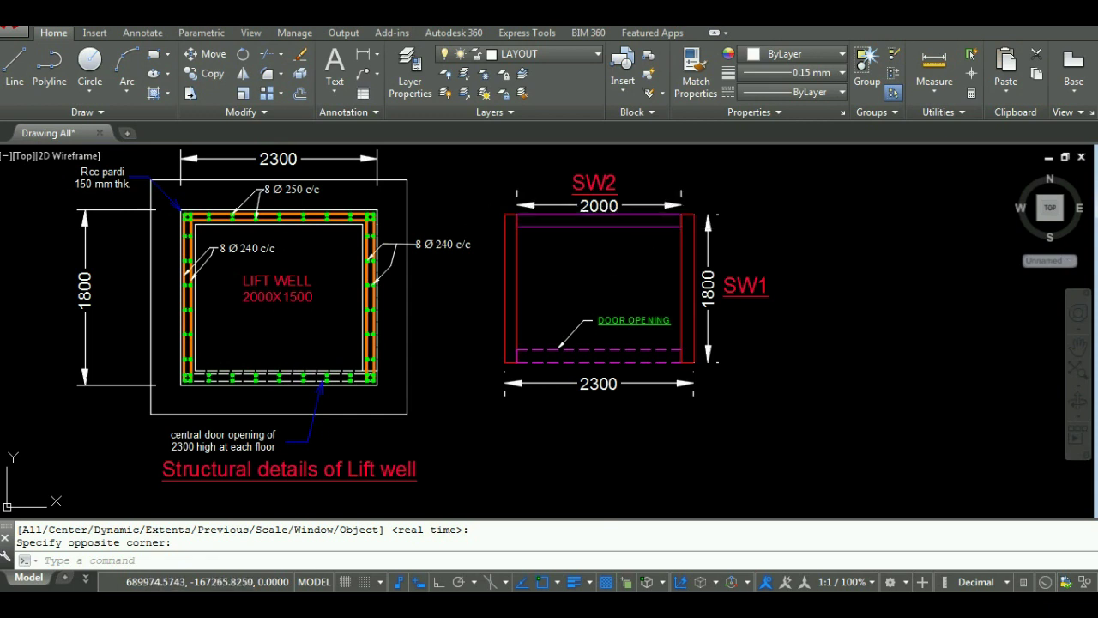
key(Escape)
key(Escape)
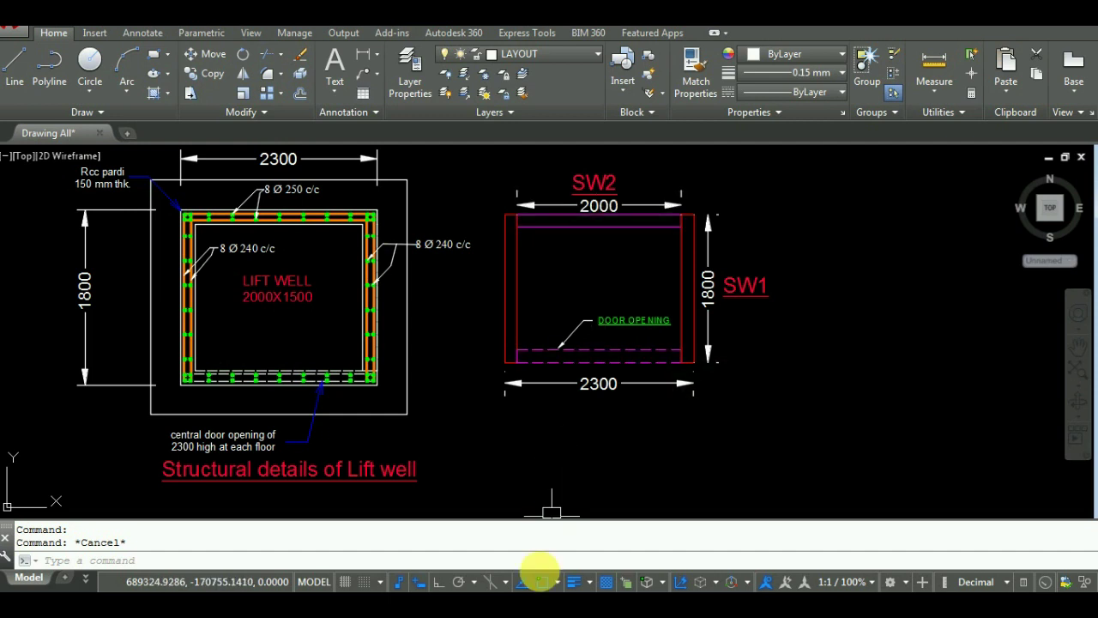
- Enter count 2 for SW1 and SW2, with lengths 1.8 and 2 respectively
click(536, 583)
click(411, 272)
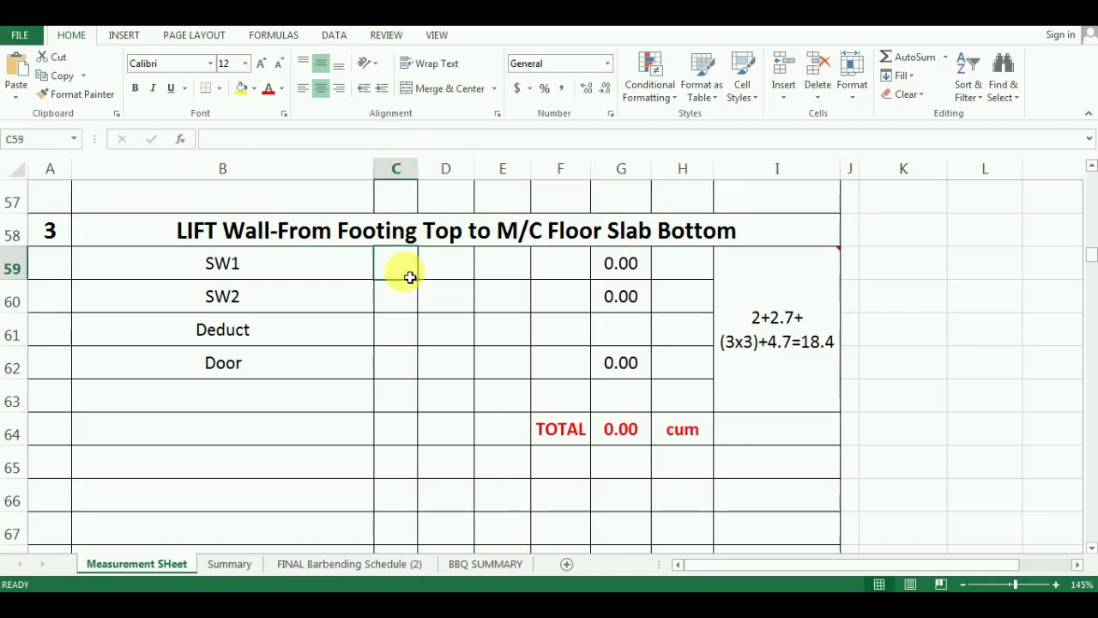
double_click(410, 275)
key(Return)
text(2)
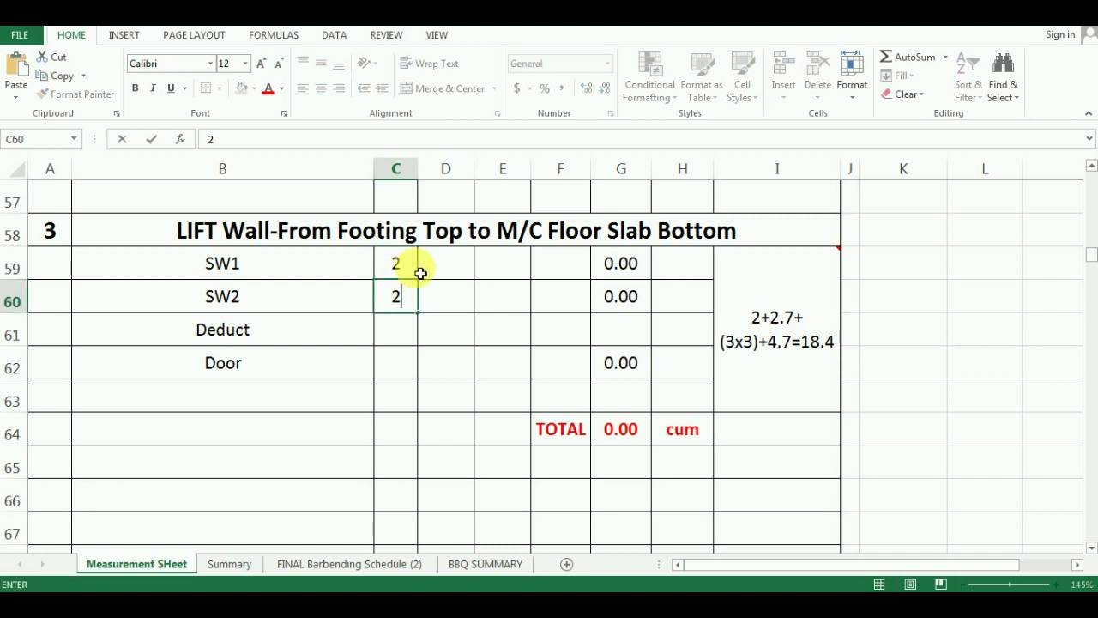
click(432, 272)
text(1.)
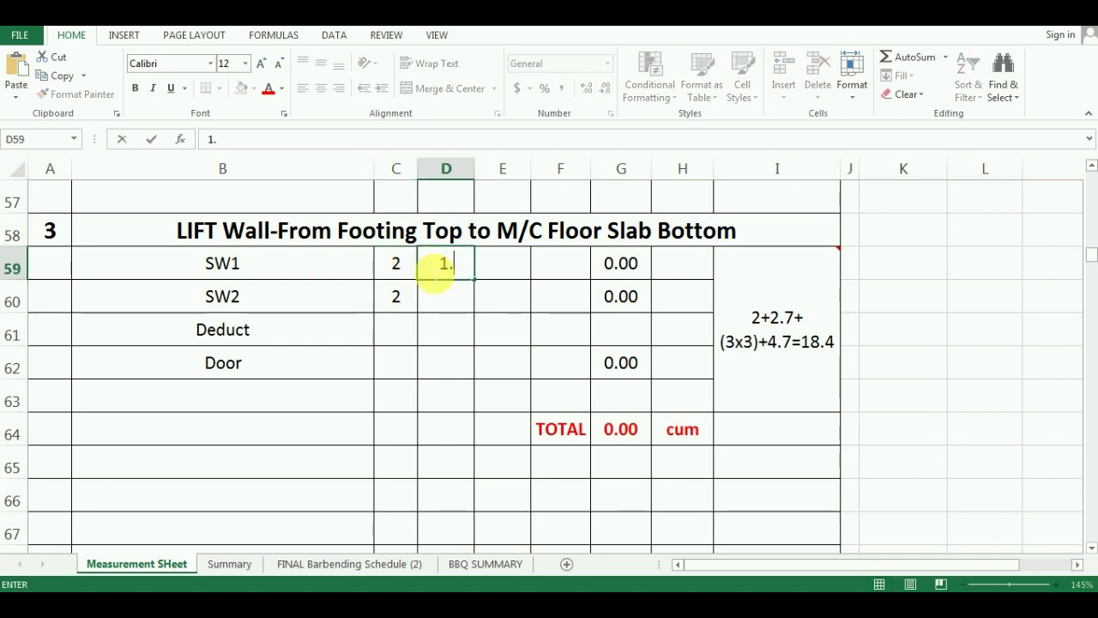
text(8)
key(Return)
text(2)
key(Tab)
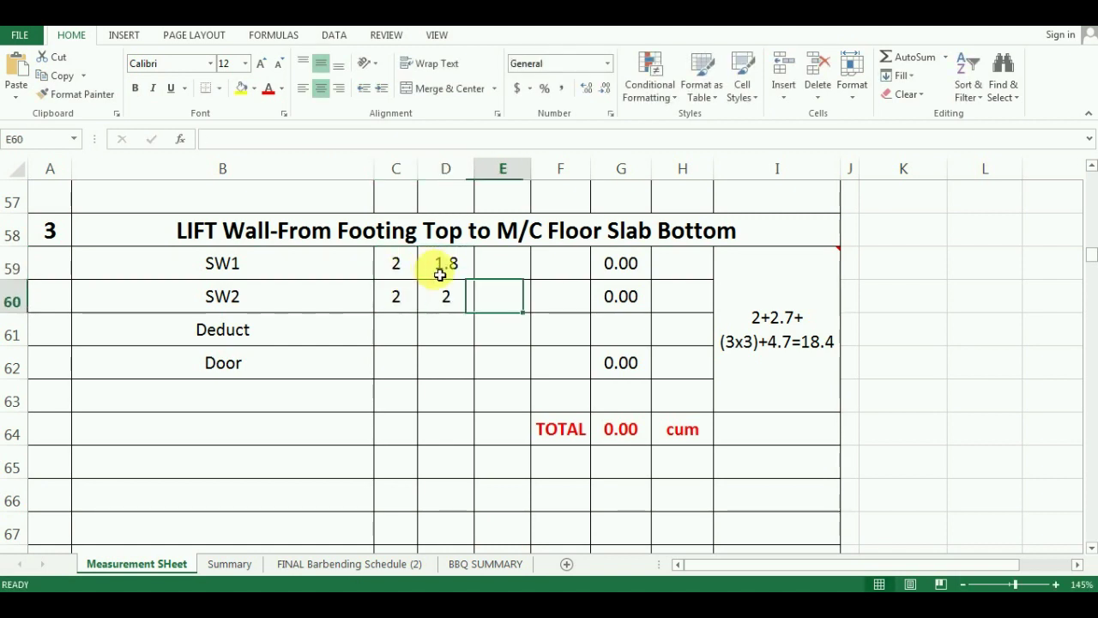
click(518, 275)
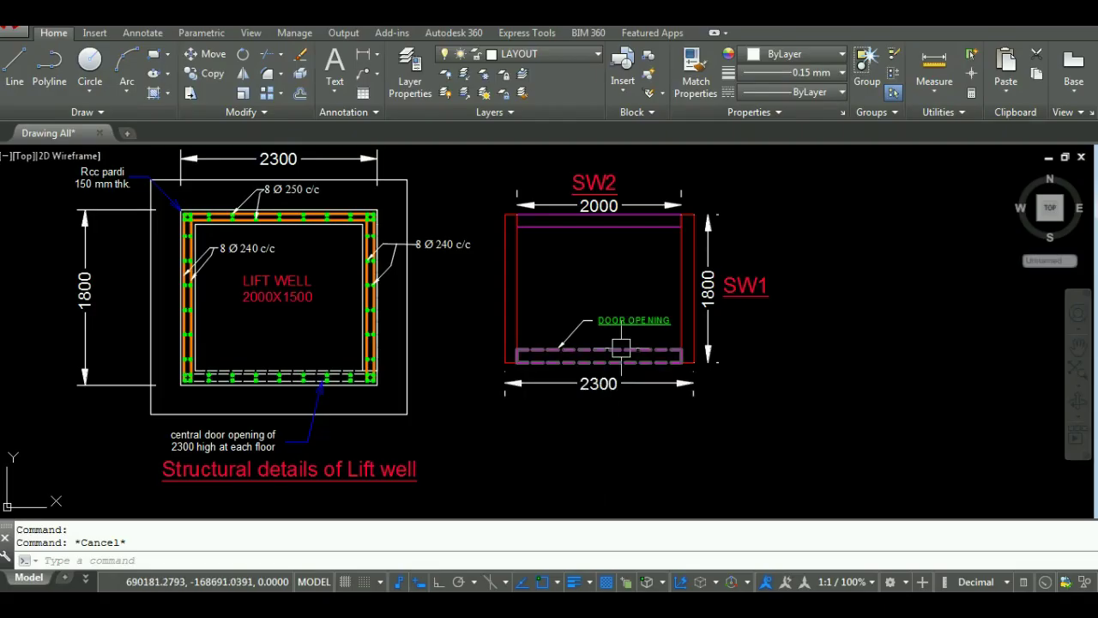
- Zoom out and back in on the lift-well detail to check the 150 mm walls
scroll(601, 360, down, 5)
scroll(539, 279, up, 5)
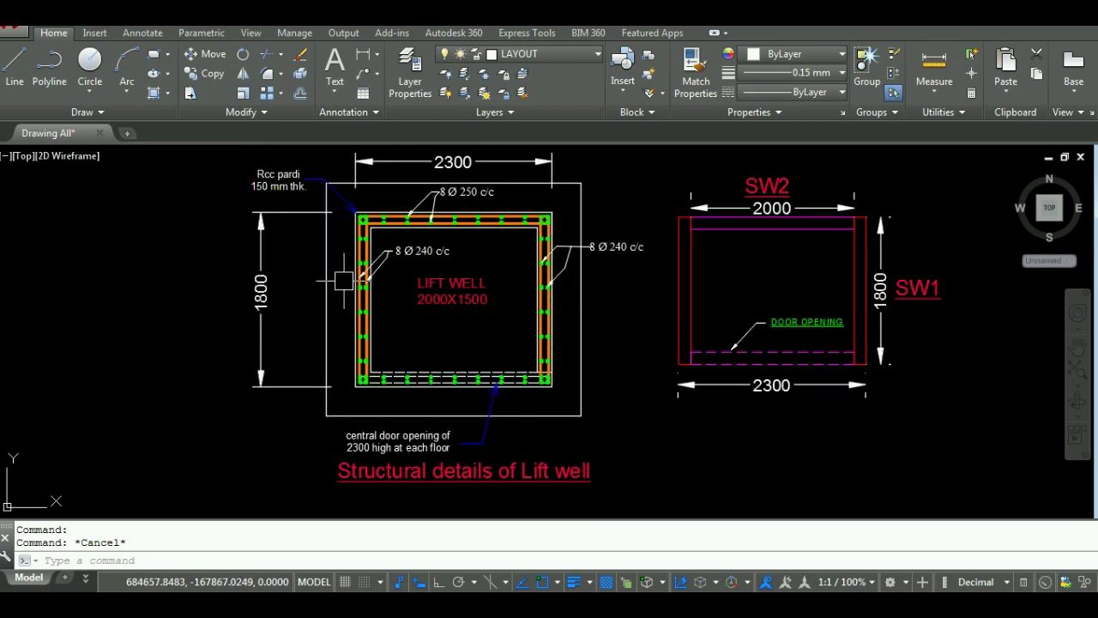
- Enter 0.15 as the SW1 and SW2 thickness and review the 18.4 height working note
key(alt+Tab)
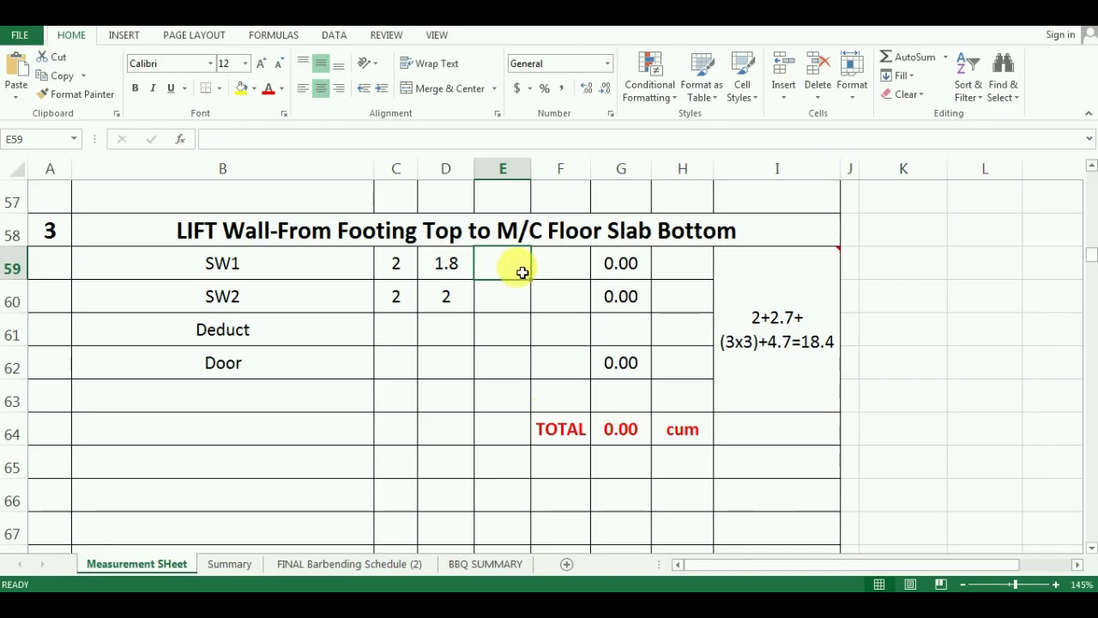
text(.15)
key(Return)
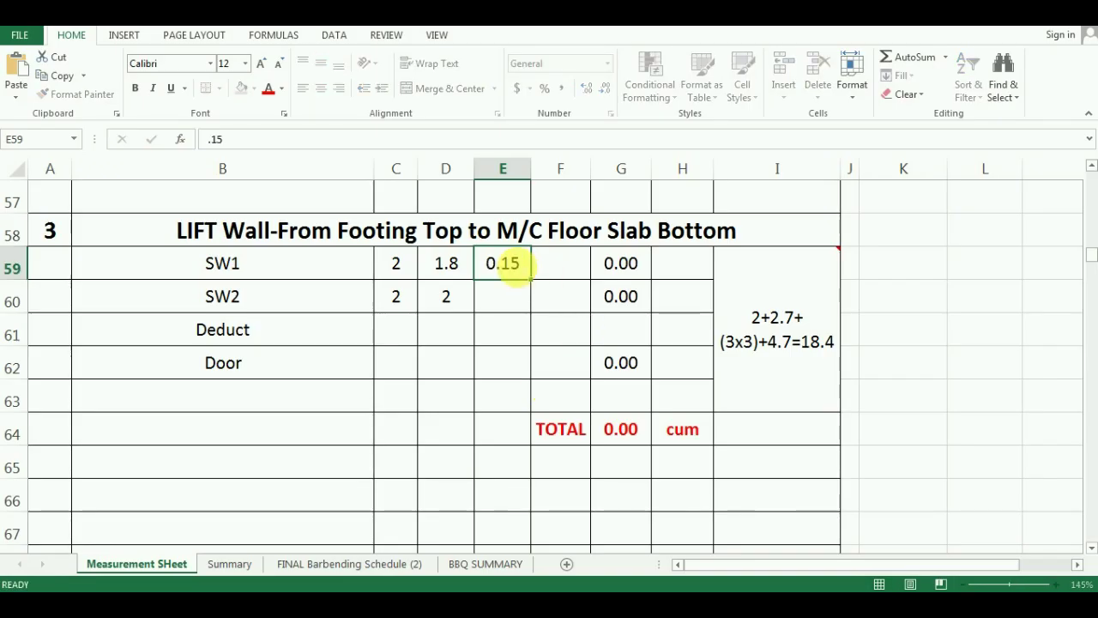
text(.15)
key(Tab)
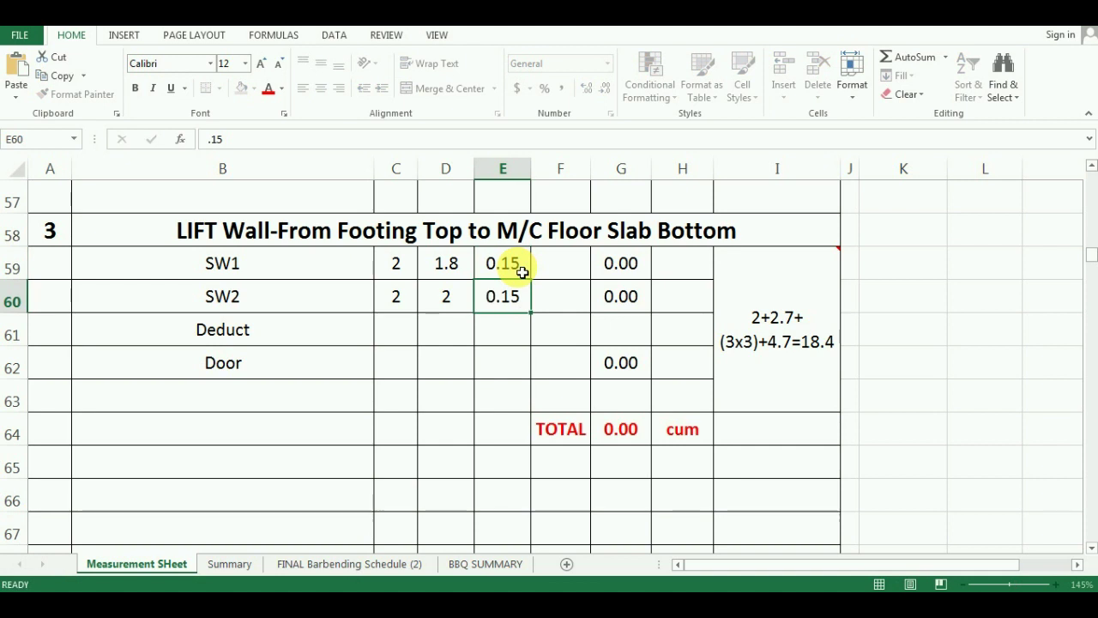
click(544, 263)
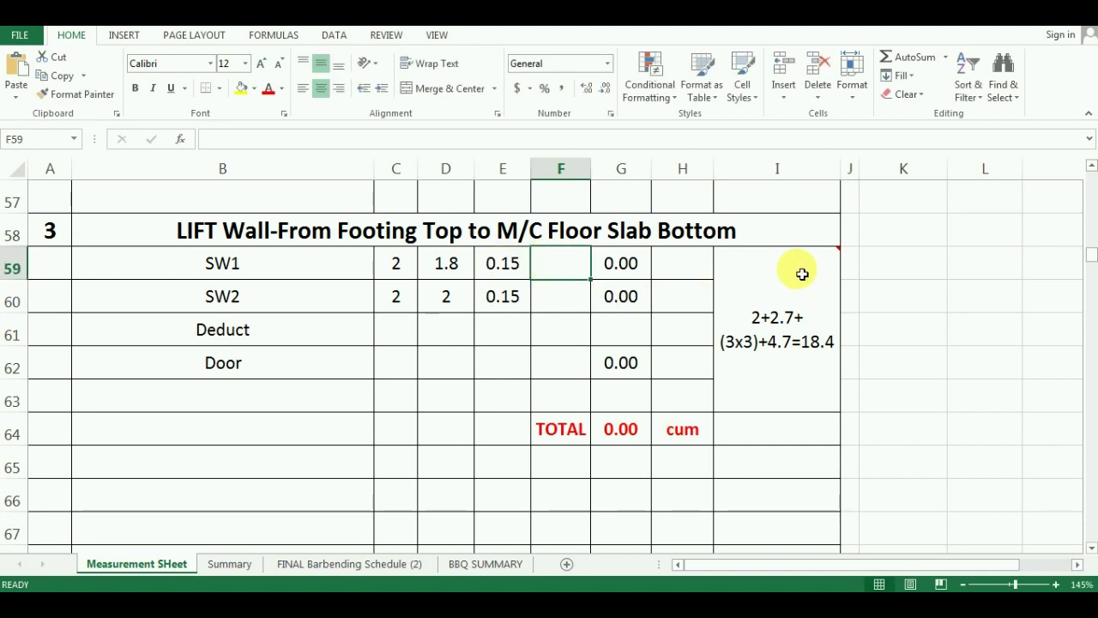
mouse_move(820, 274)
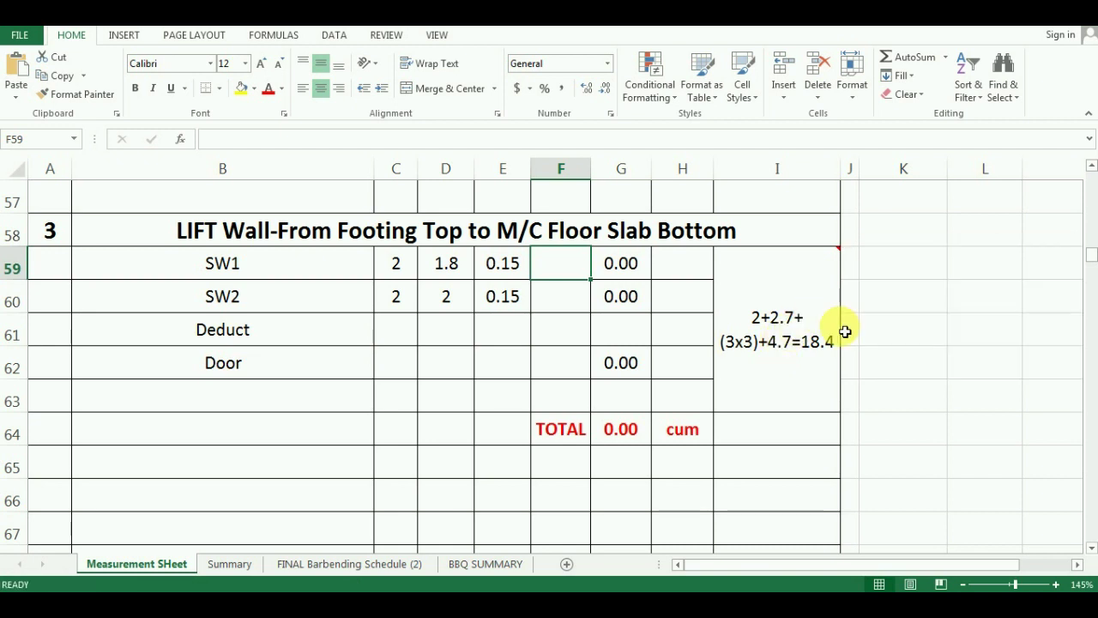
mouse_move(806, 337)
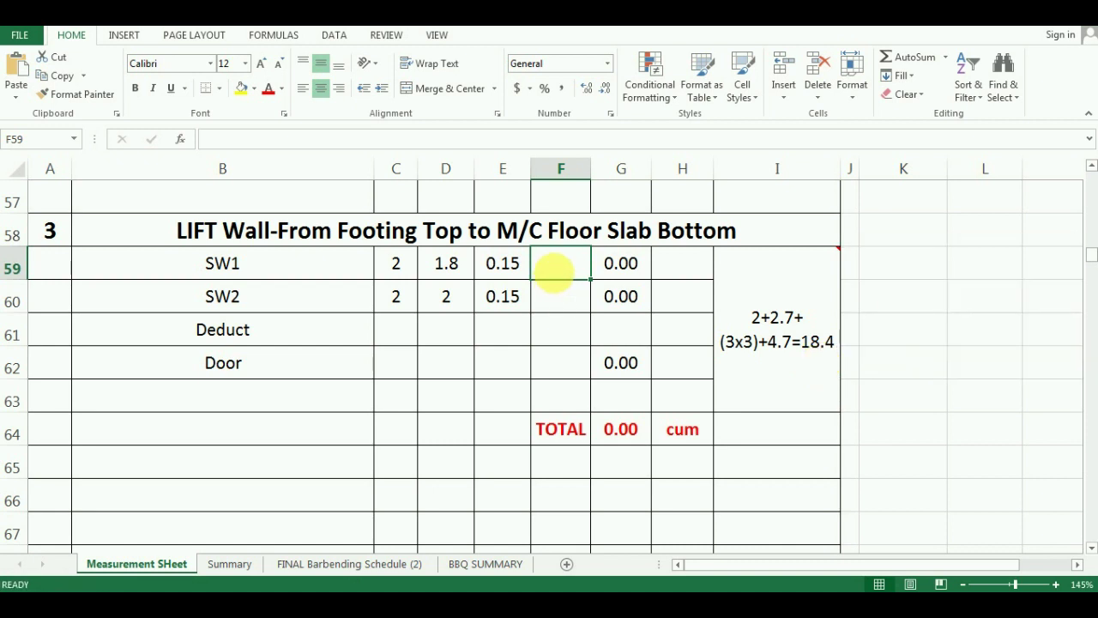
- Set the height of both SW1 and SW2 to 18.4
text(18.)
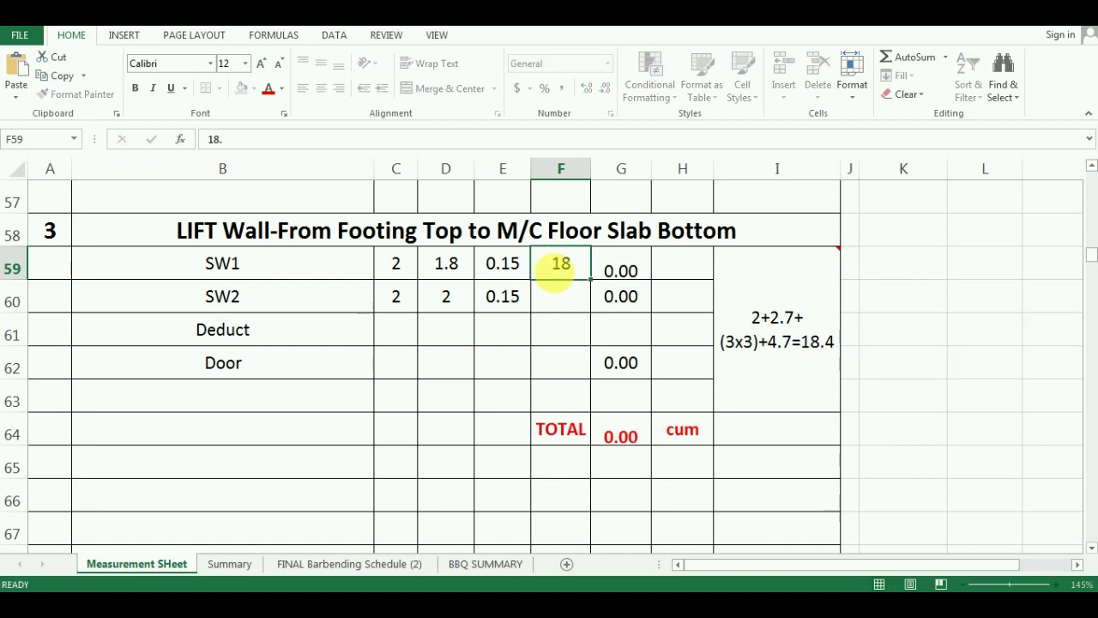
key(Return)
text(18.4)
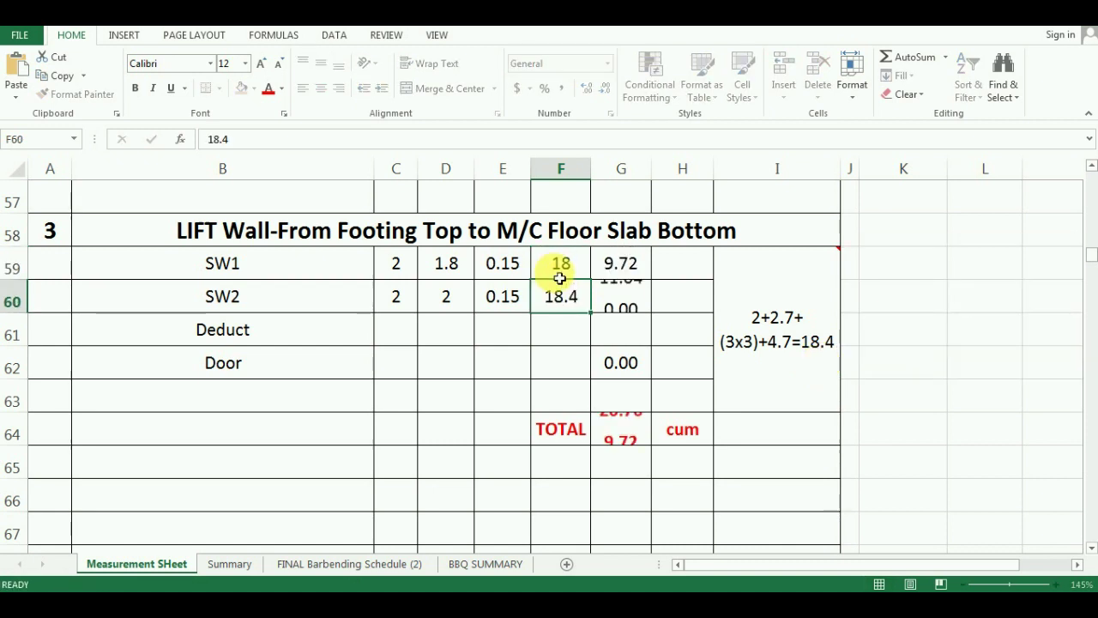
click(559, 276)
text(18.)
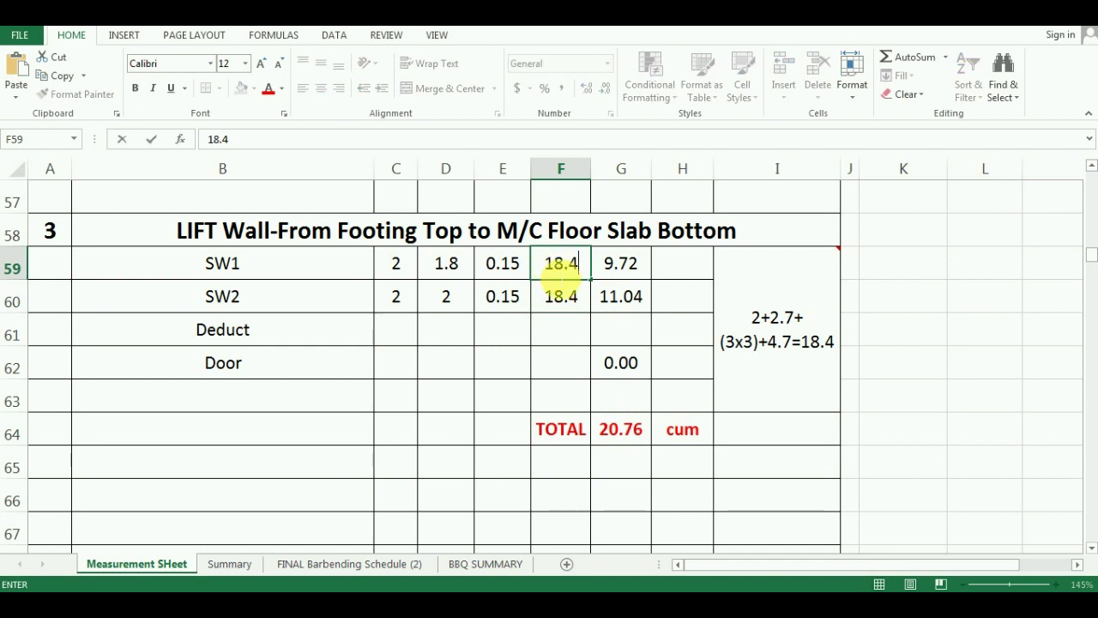
text(4)
click(648, 276)
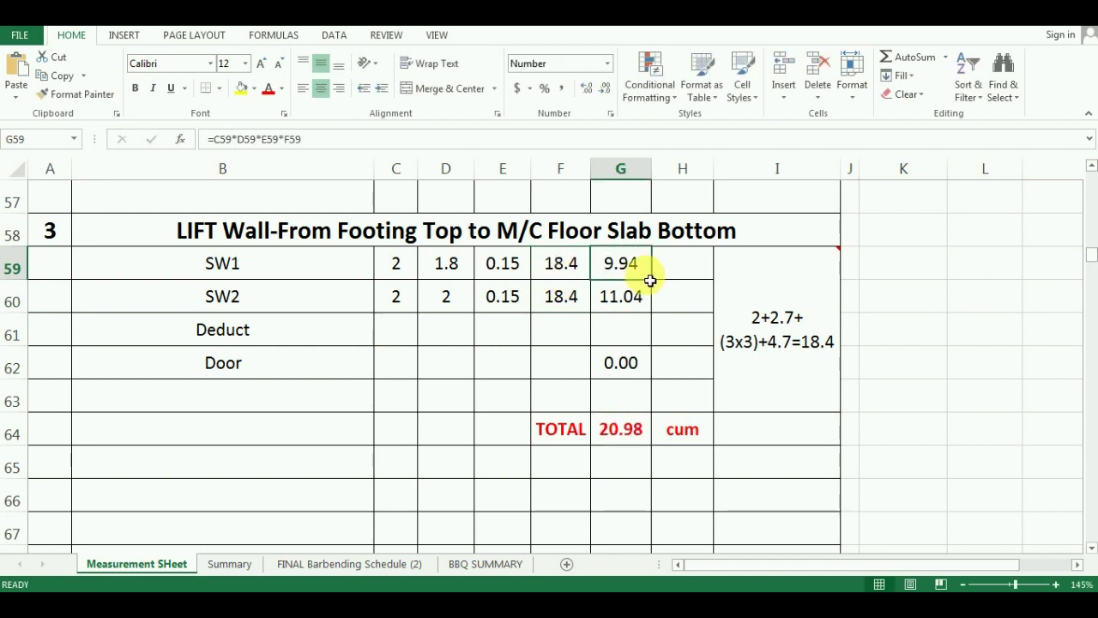
- Clear the SW1 volume in G59 and review its count, length, thickness and height
key(Delete)
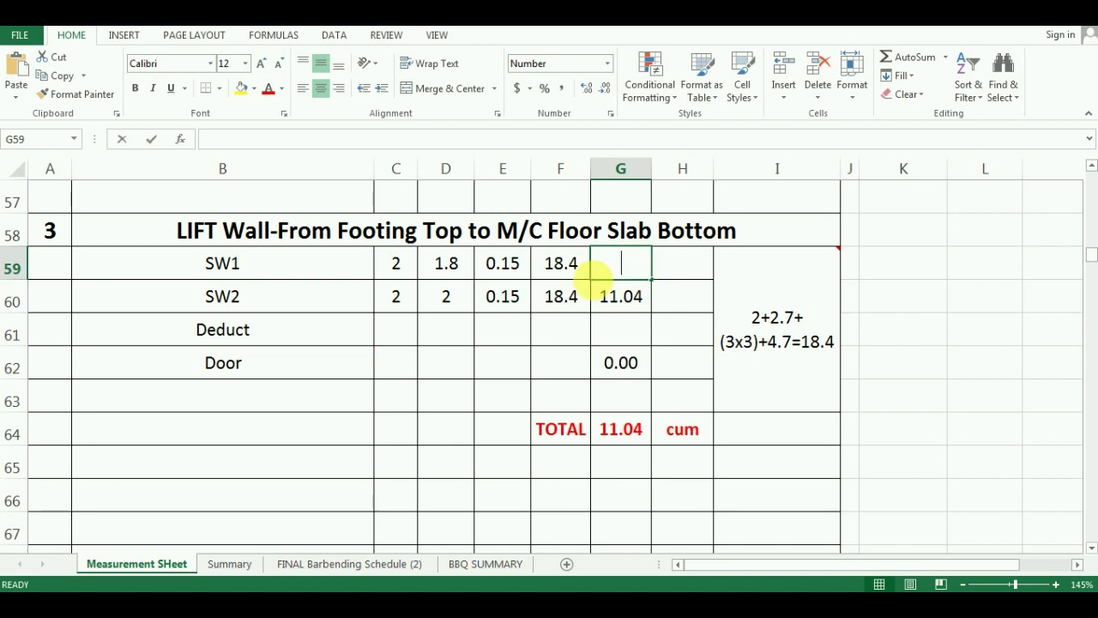
click(407, 271)
click(452, 274)
click(503, 270)
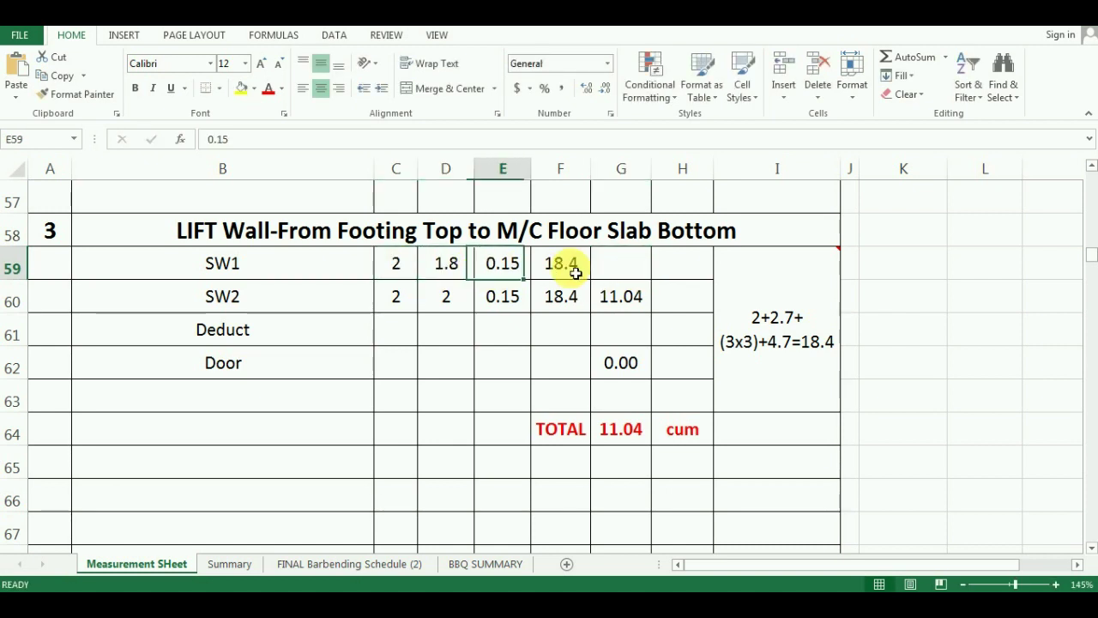
click(575, 272)
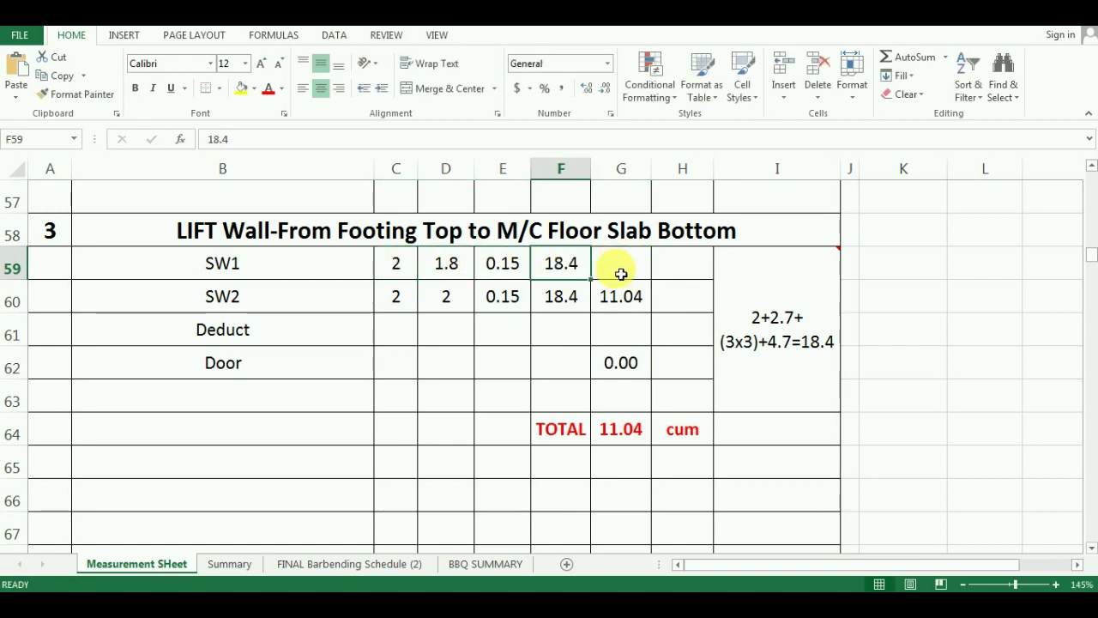
- Enter =C59*D59*E59*F59 in G59 to get SW1's volume of 9.94
click(627, 270)
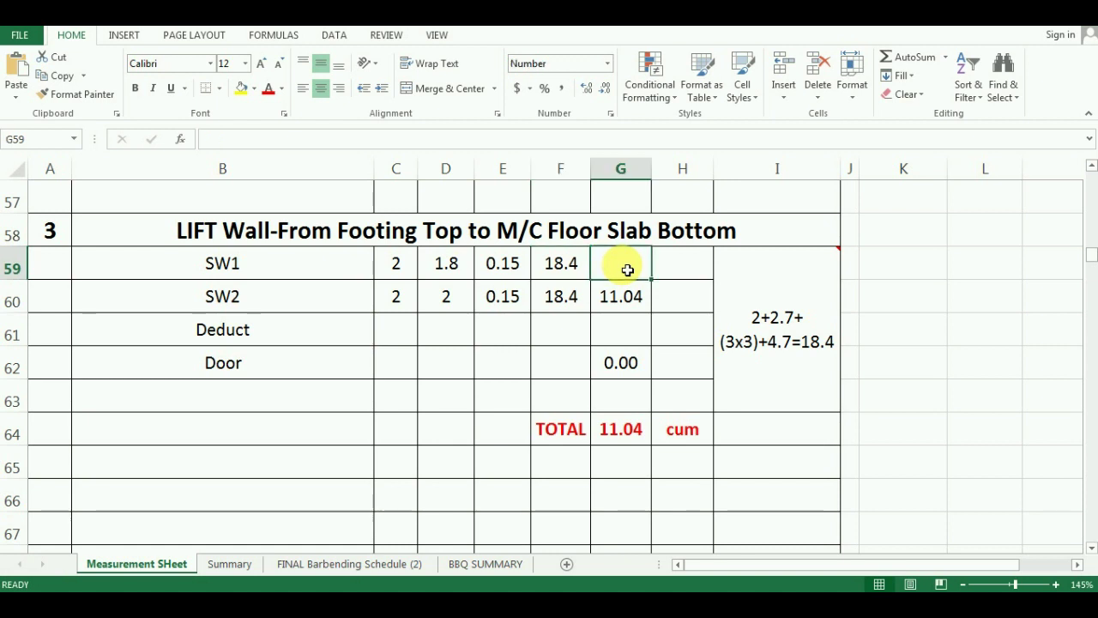
text(=)
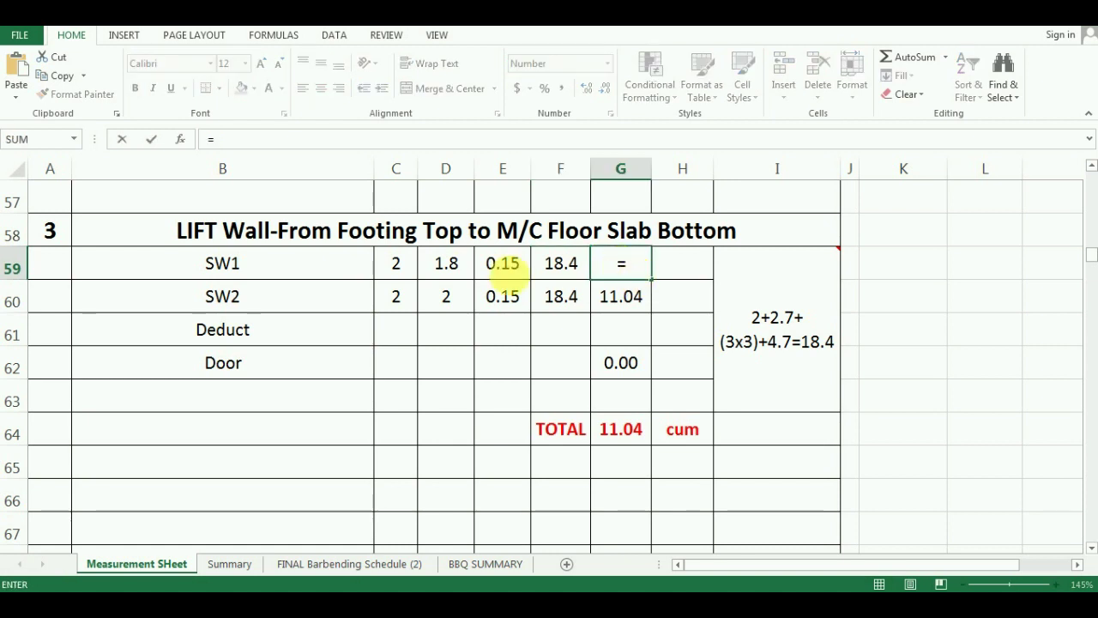
click(407, 267)
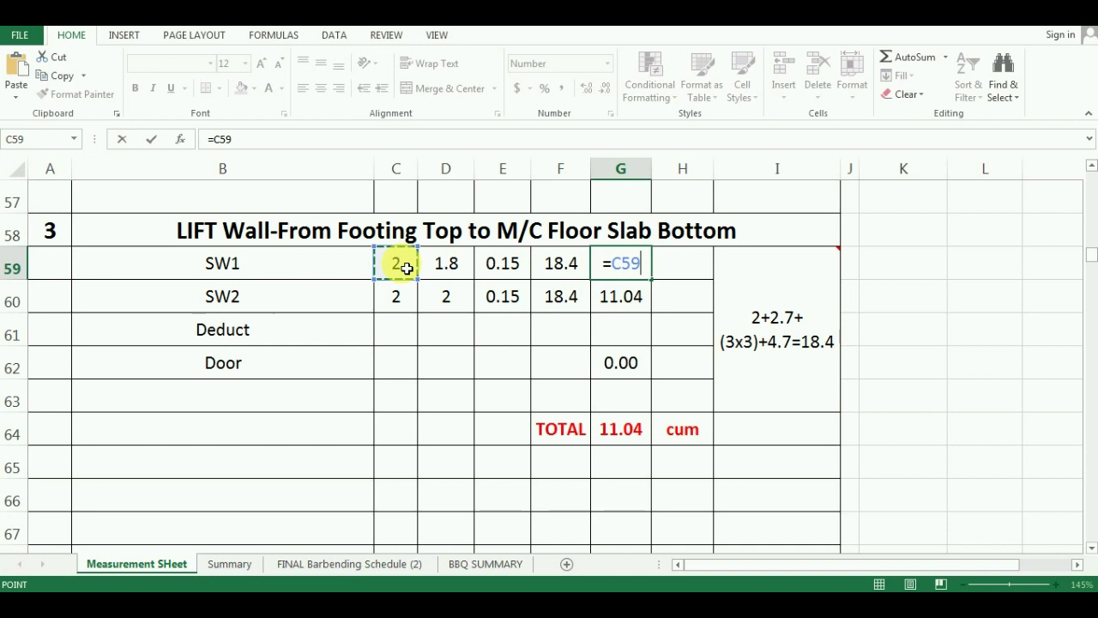
text(*)
click(449, 273)
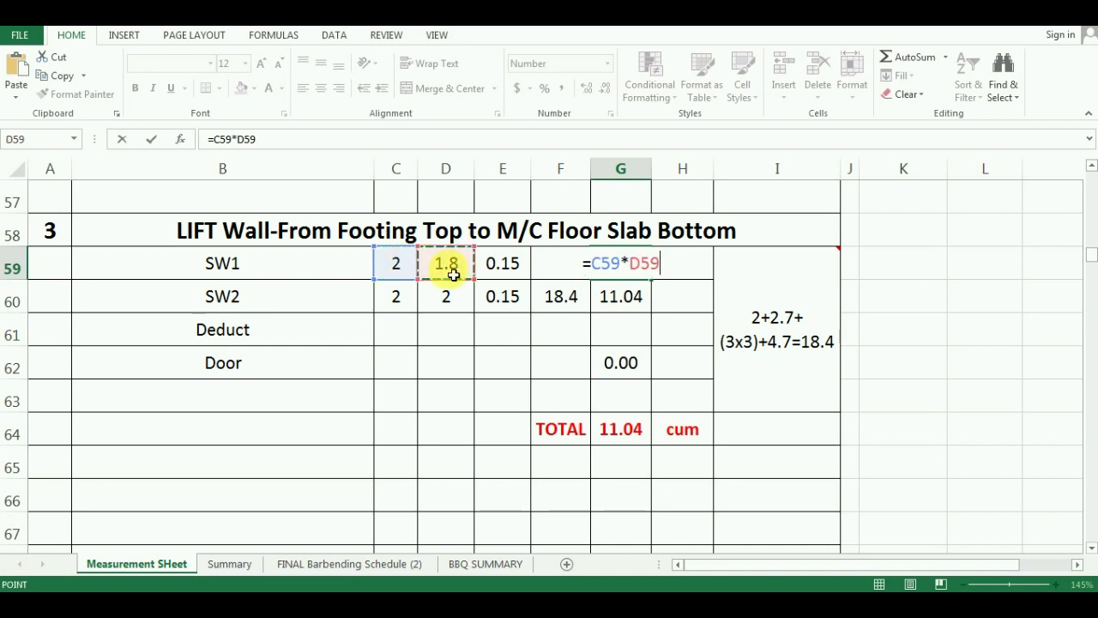
text(*)
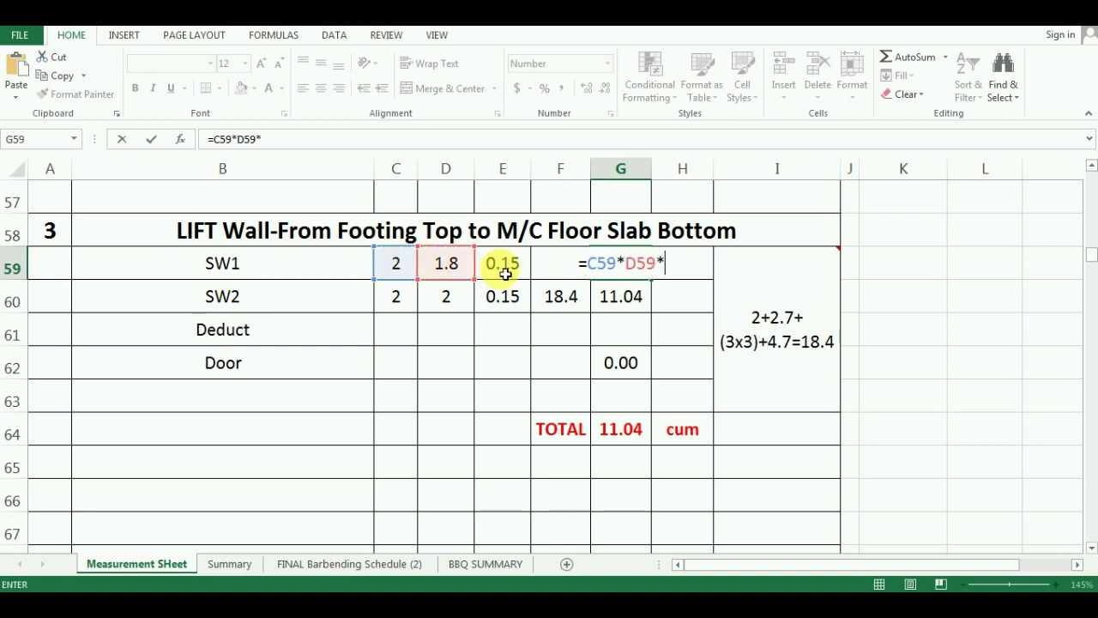
click(505, 273)
text(*)
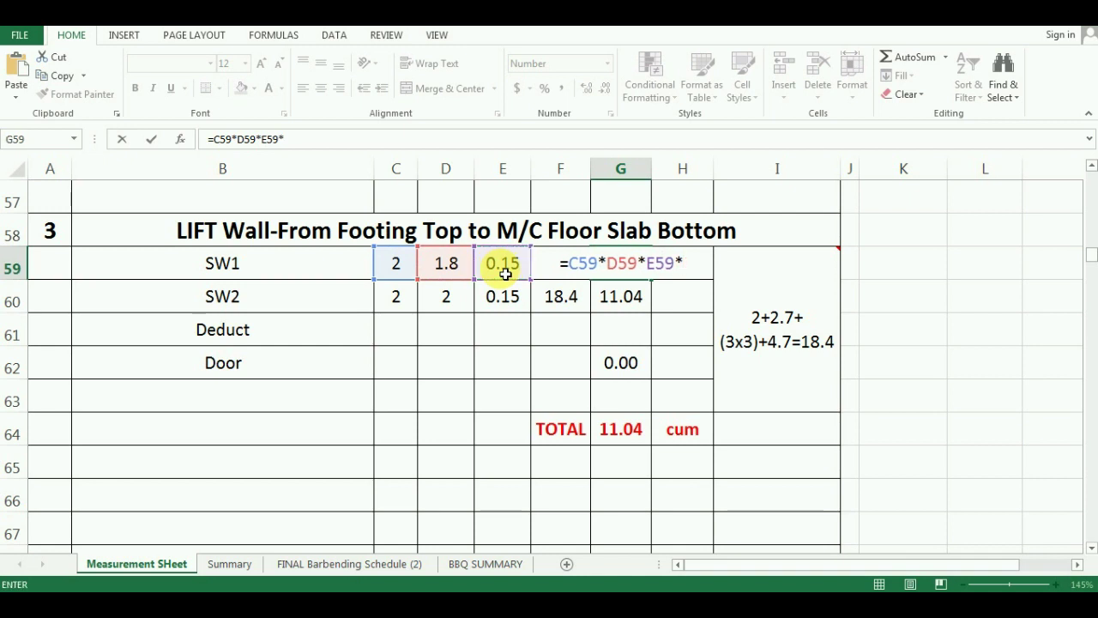
text(F)
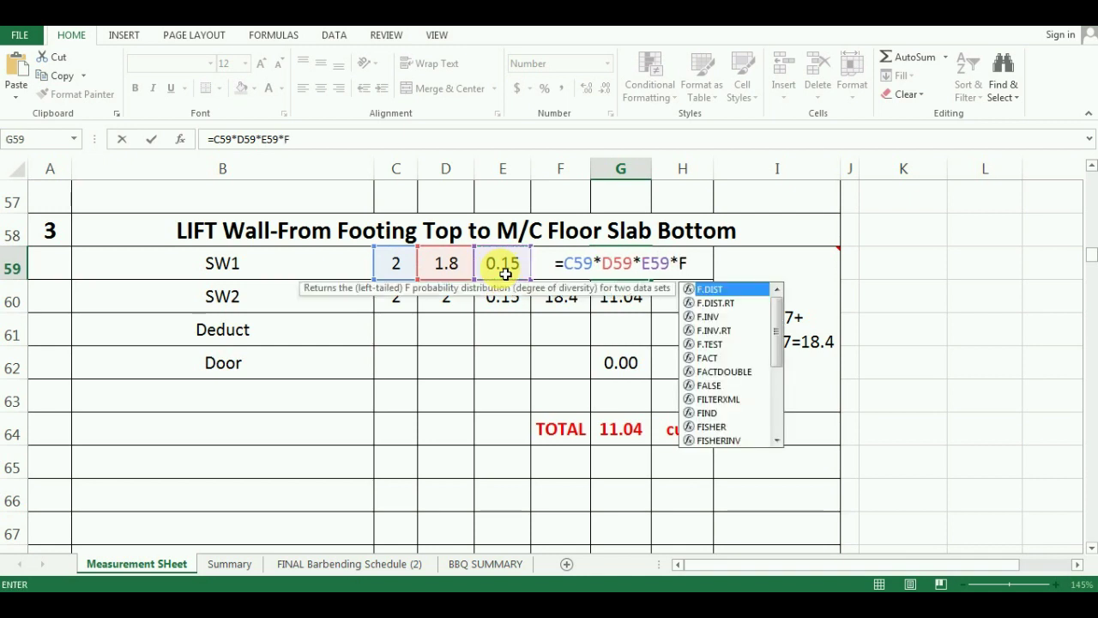
text(59)
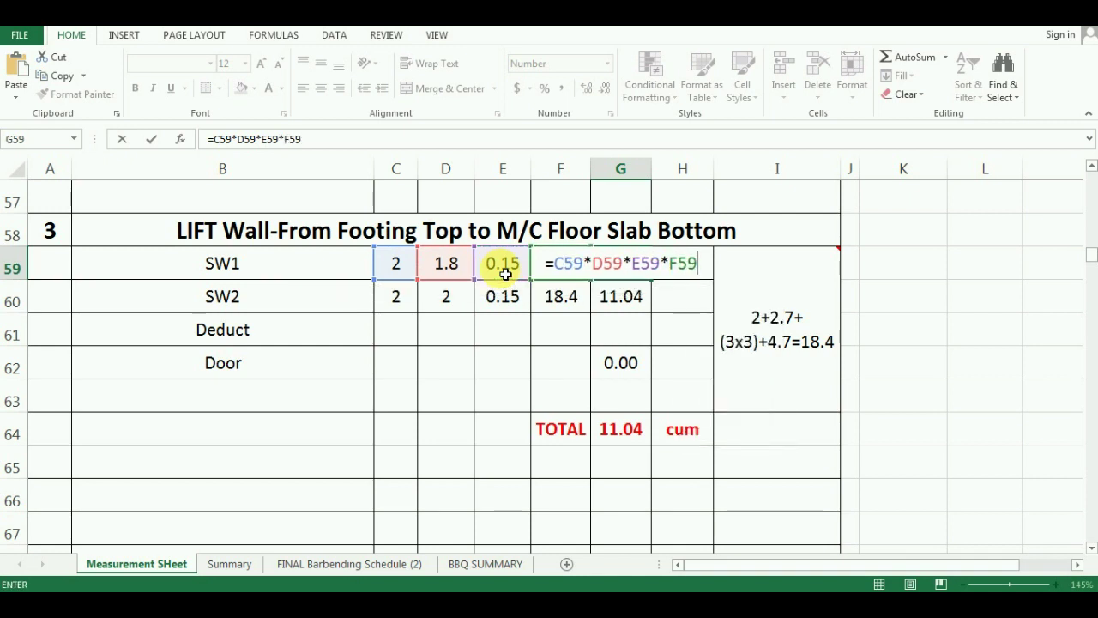
key(Return)
- Fill the volume formula down to G60, giving SW2 11.04 and a 20.98 cum total
click(619, 264)
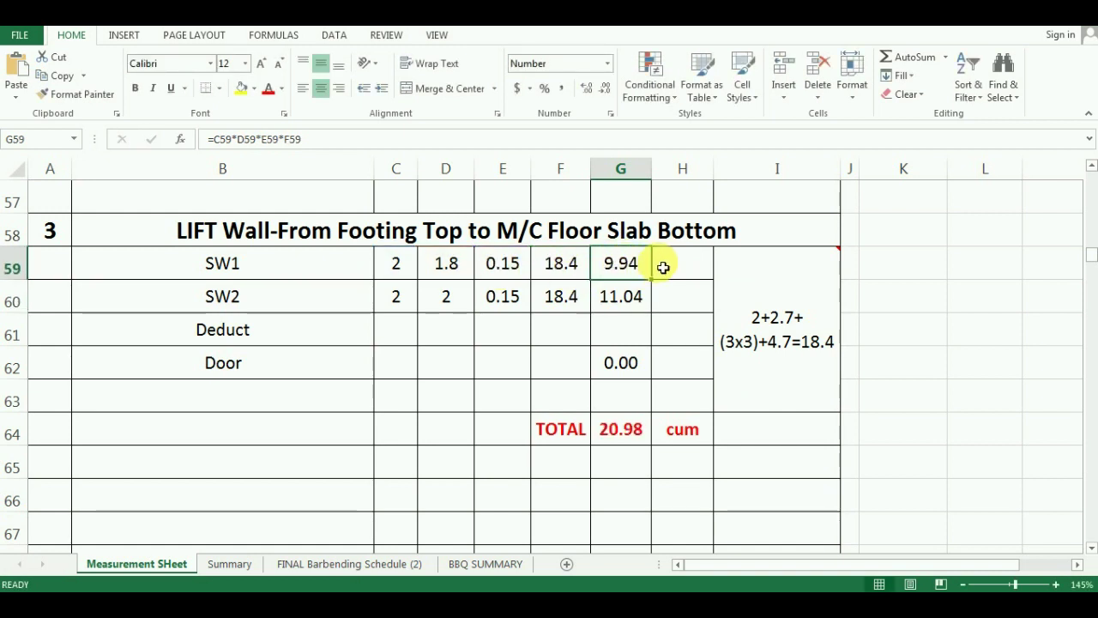
drag(658, 283, 647, 316)
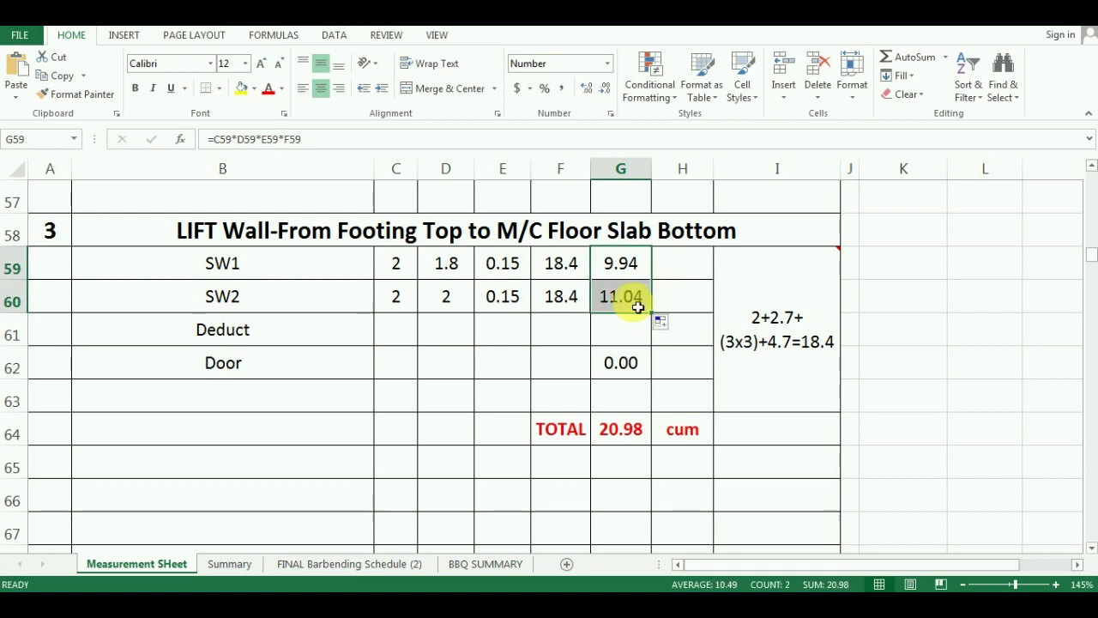
click(638, 307)
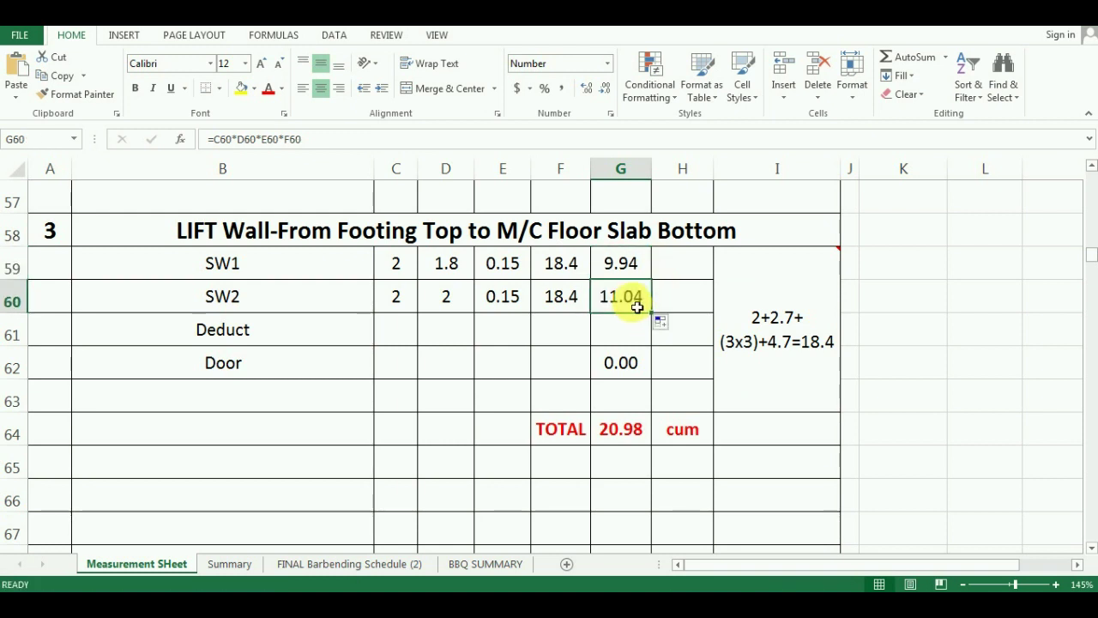
click(281, 277)
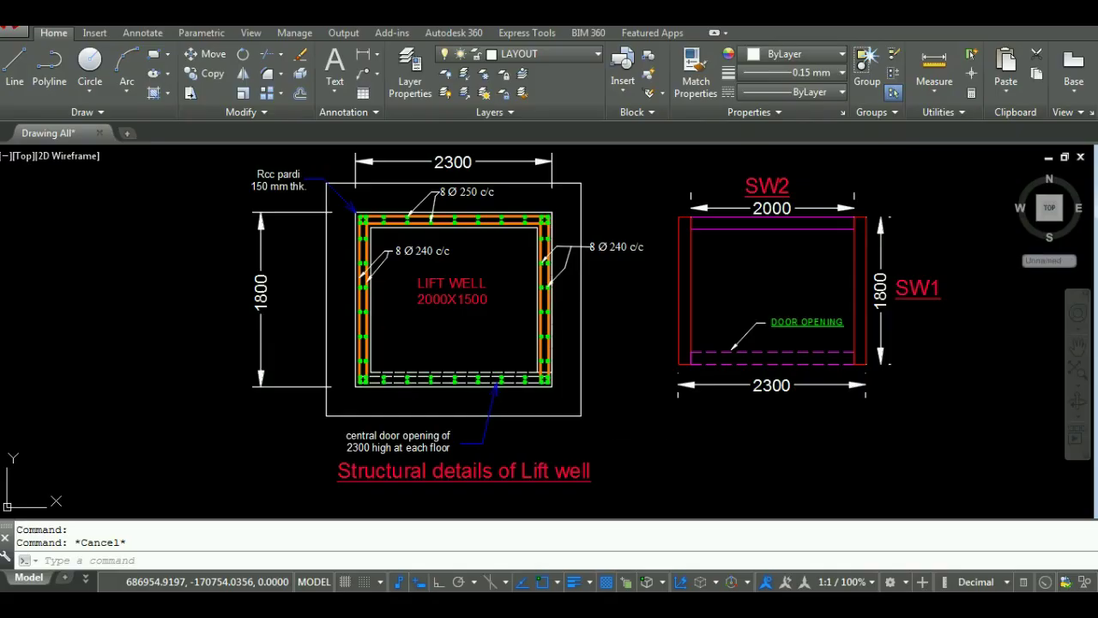
- Zoom in on the AutoCAD door opening beside SW1, then return to the Excel sheet
key(alt+Tab)
scroll(889, 357, up, 2)
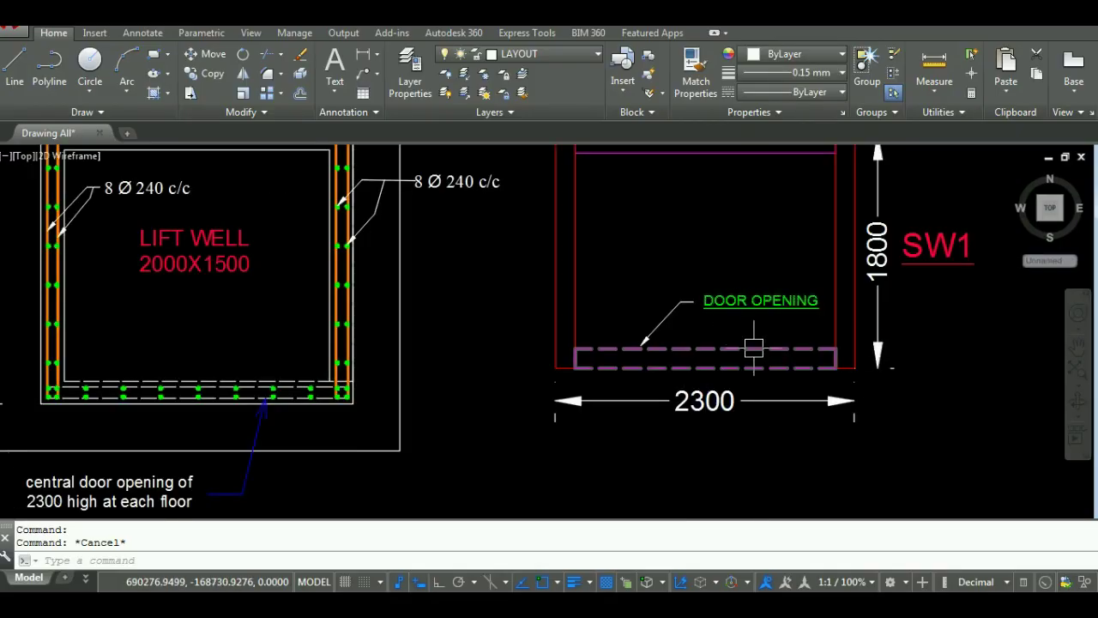
scroll(753, 348, down, 2)
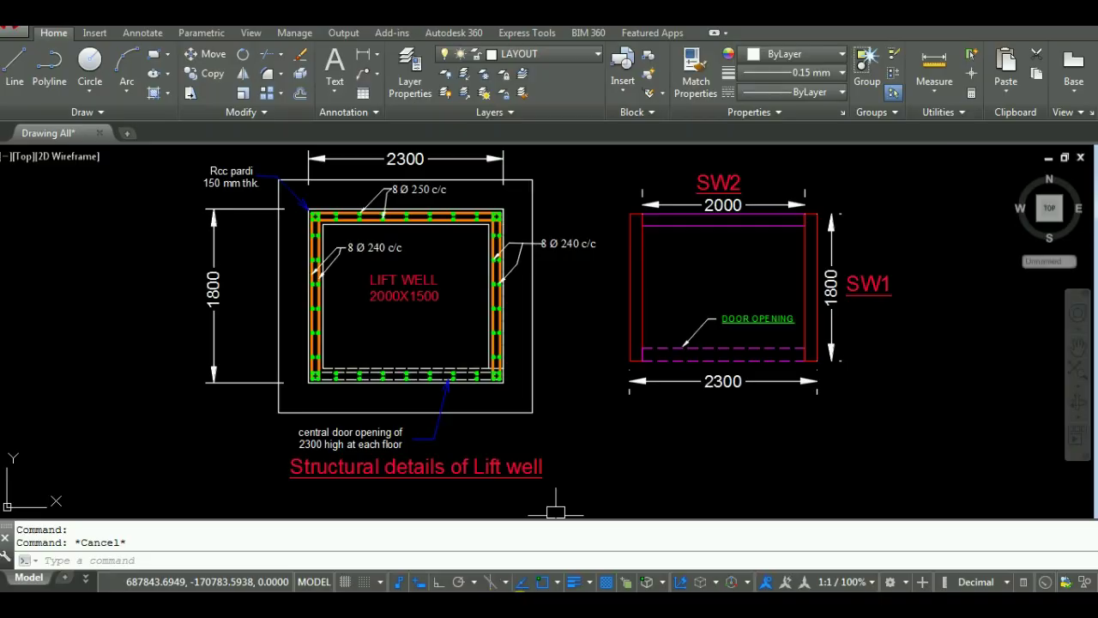
key(alt+Tab)
- Enter -5 as the Door deduction count in C62
click(389, 364)
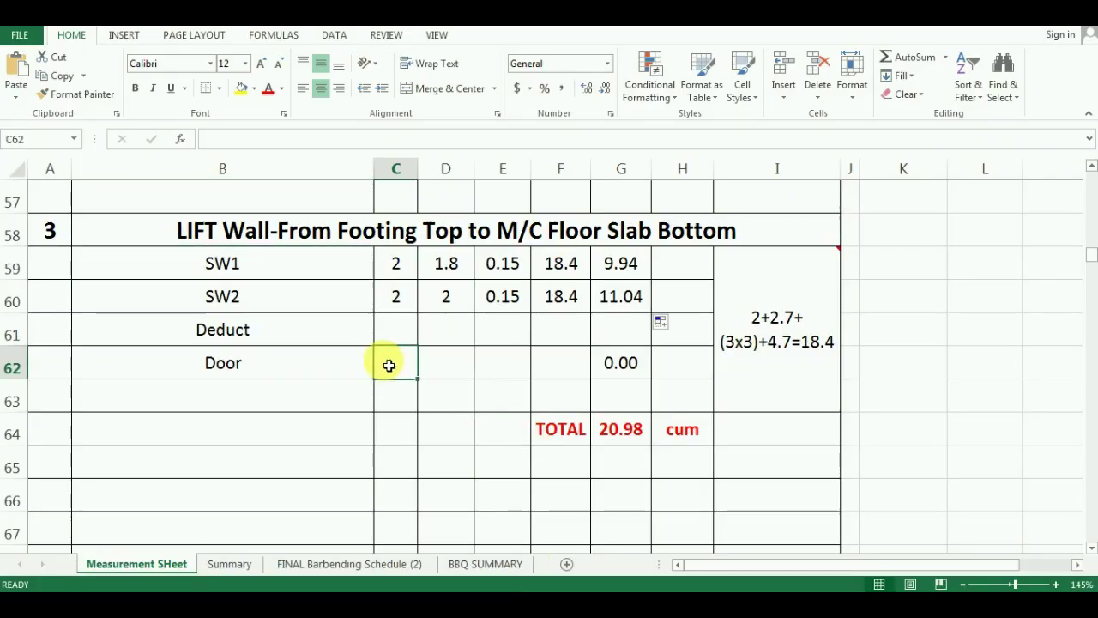
mouse_move(762, 339)
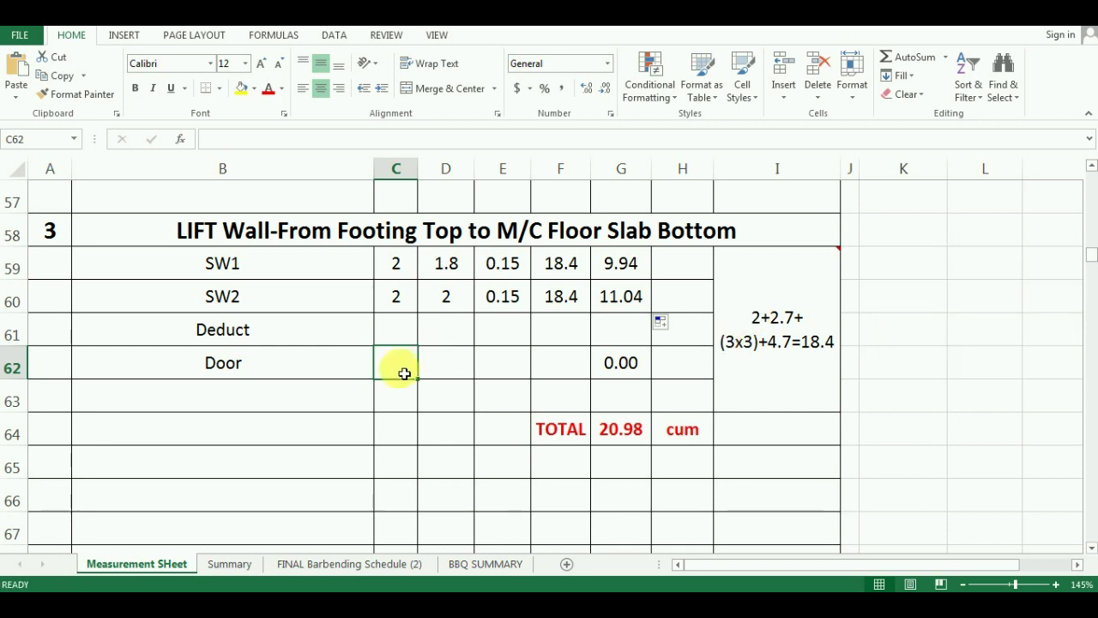
click(296, 367)
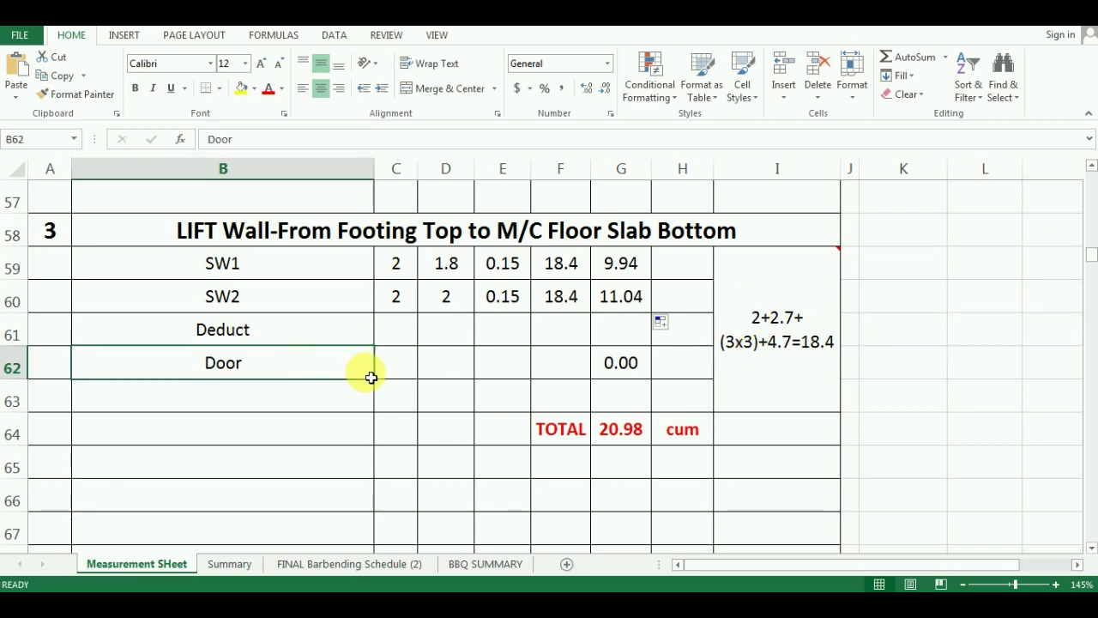
click(388, 368)
text(-5)
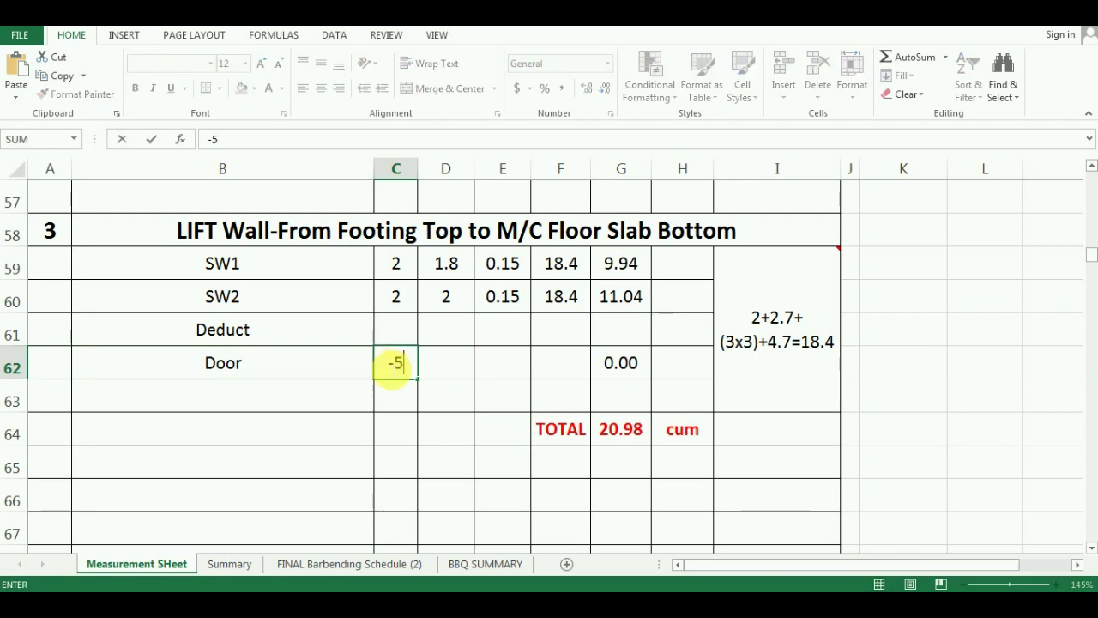
key(Tab)
click(192, 331)
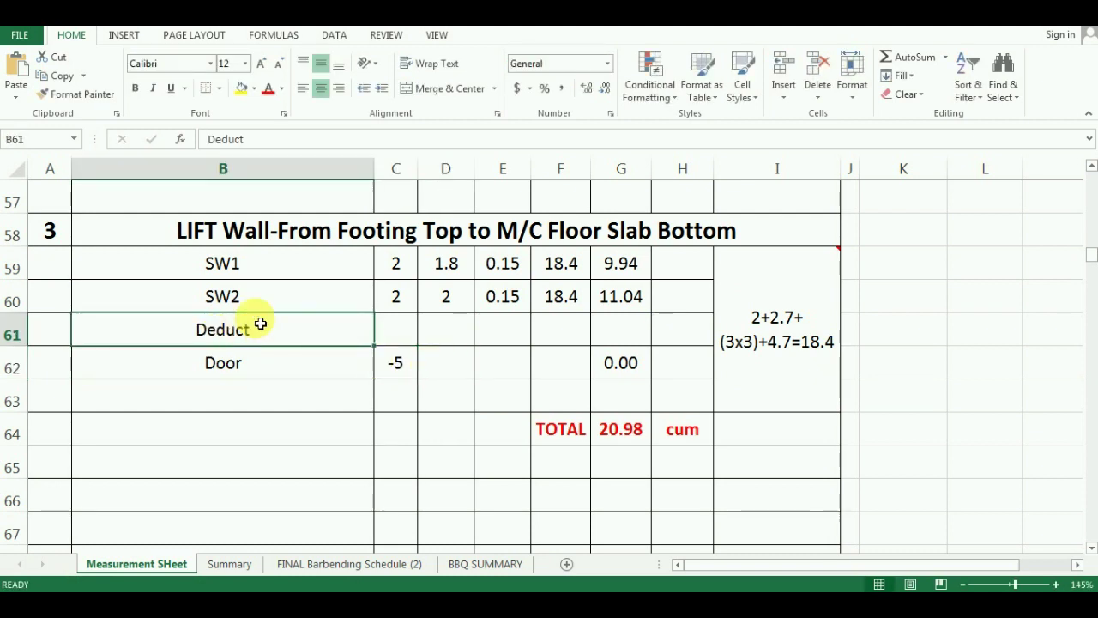
- Give the Door row width 1.2, height 2.3 and thickness 0.15, totalling 18.91 cum
click(451, 367)
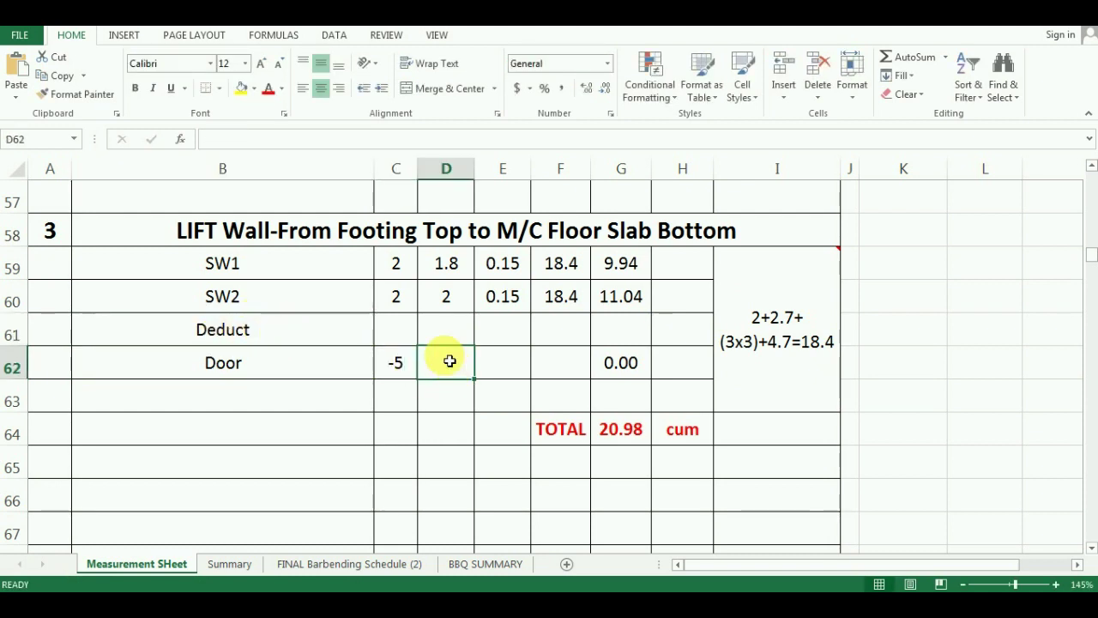
text(1.2)
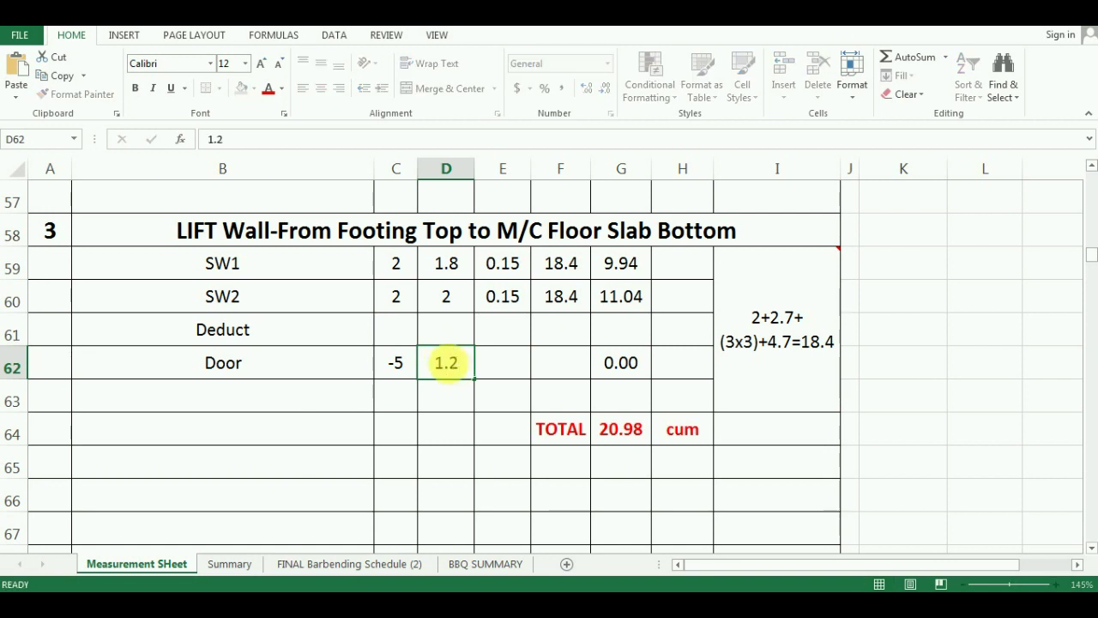
key(Tab)
key(Tab)
text(2.)
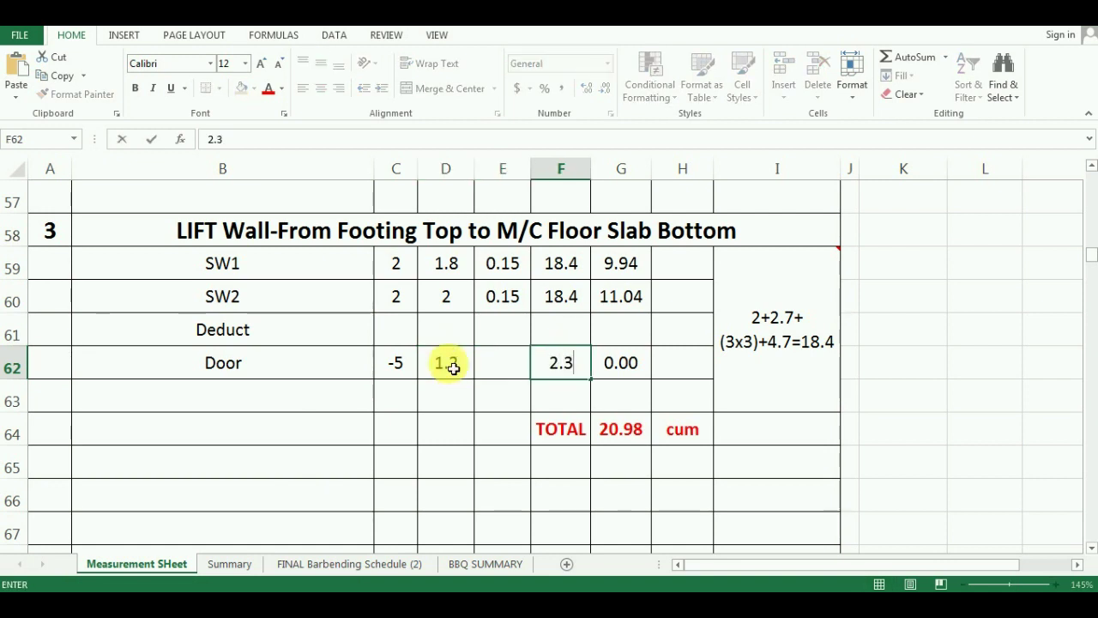
key(Left)
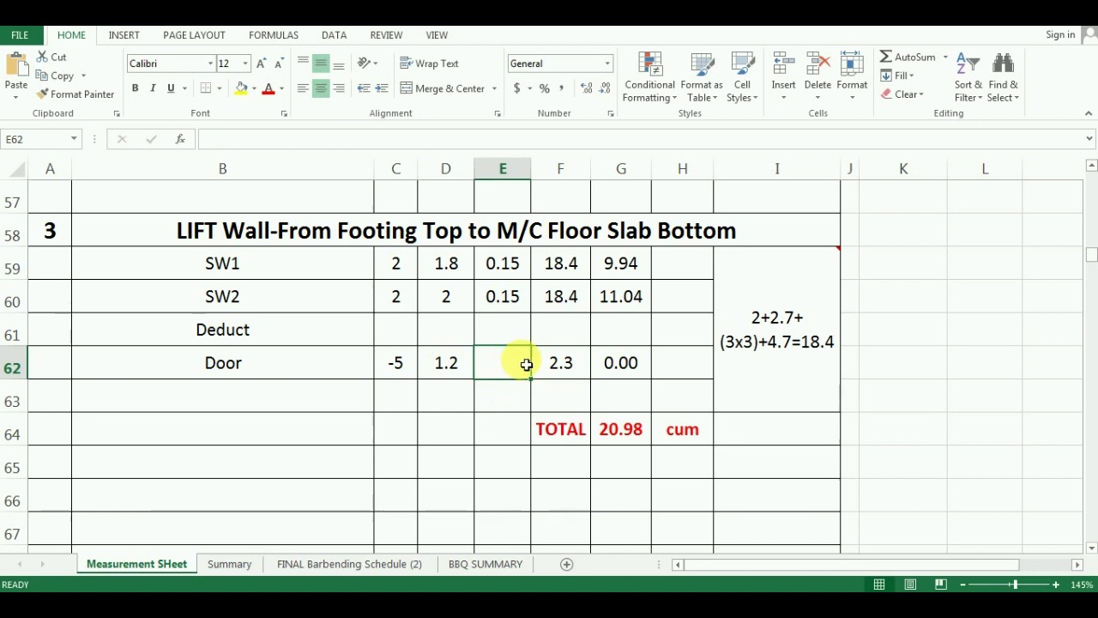
text(.1)
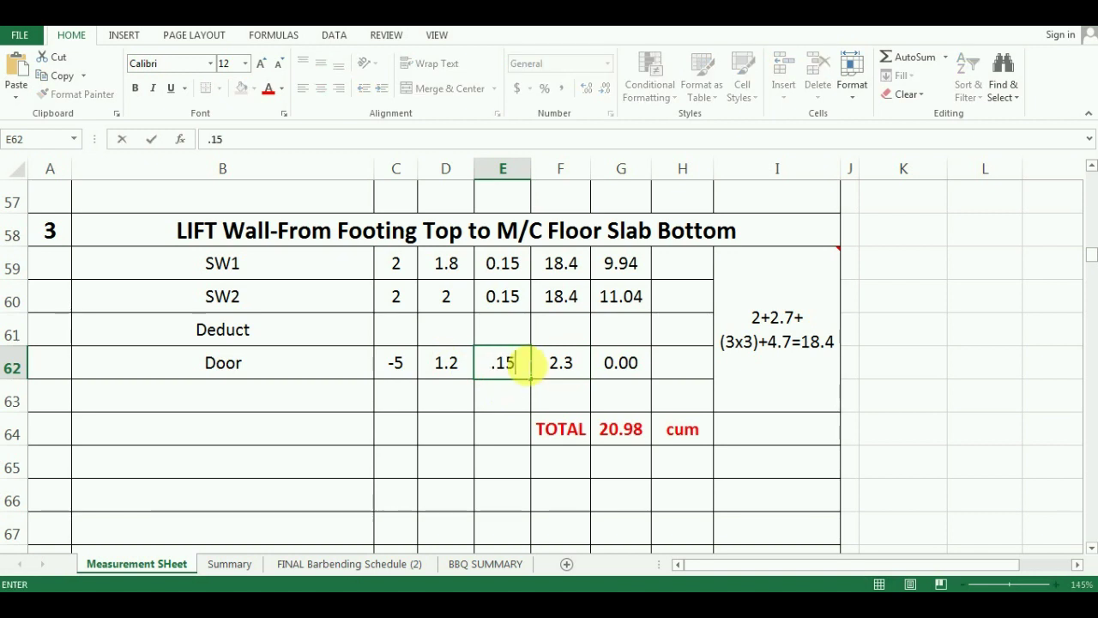
text(5)
key(Right)
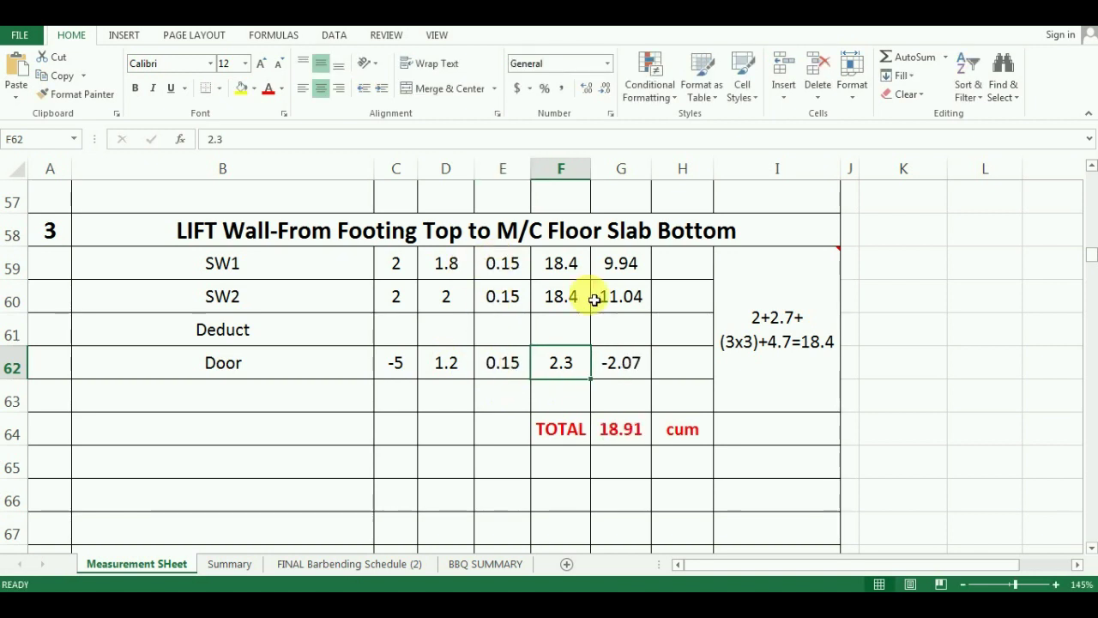
- Paste SW2's product formula from G60 into the Door volume cell G62, keeping -2.07
click(623, 298)
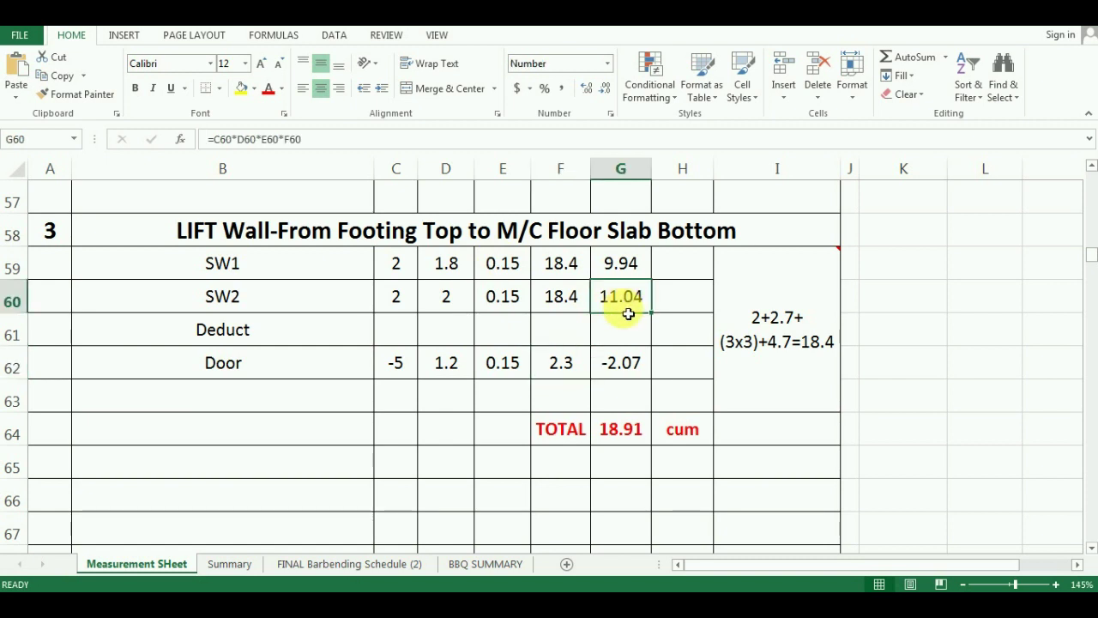
click(629, 369)
key(ctrl+v)
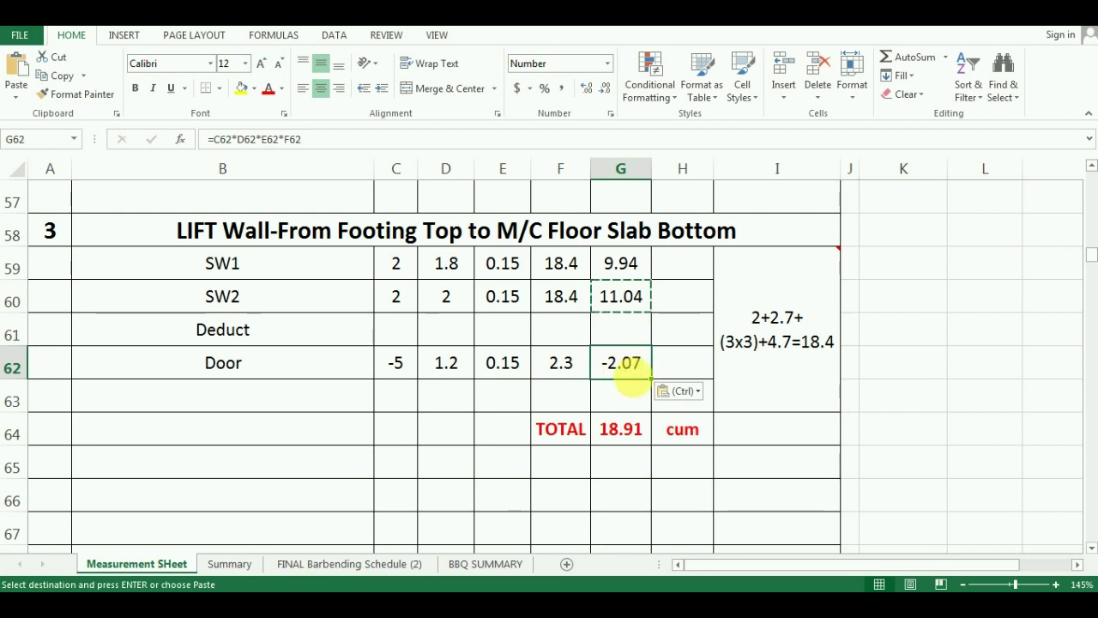
key(ctrl)
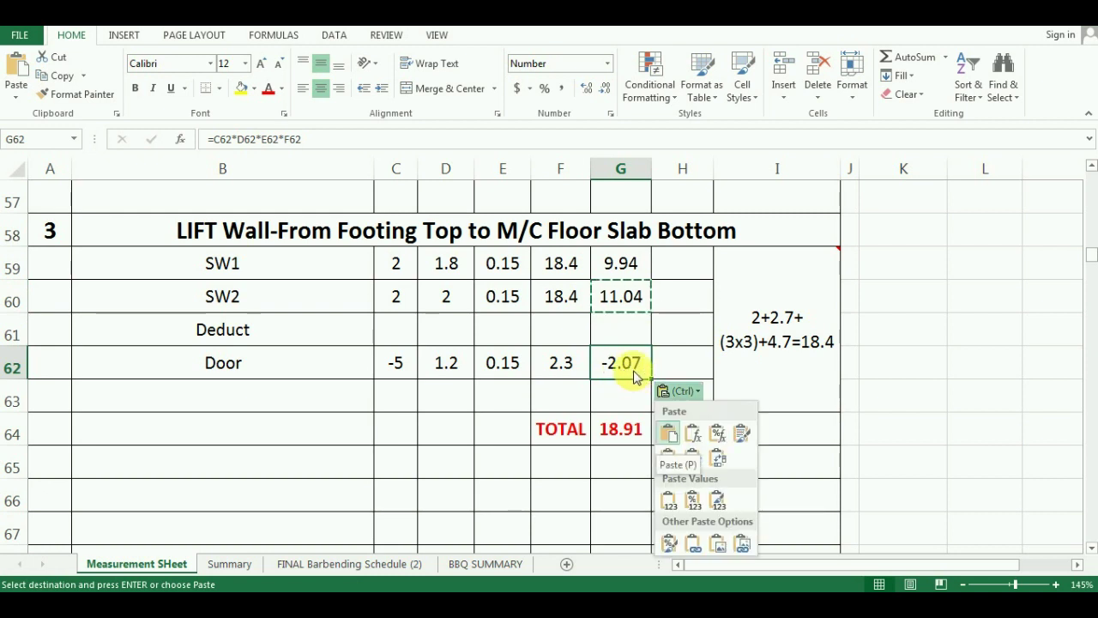
key(ctrl)
key(Escape)
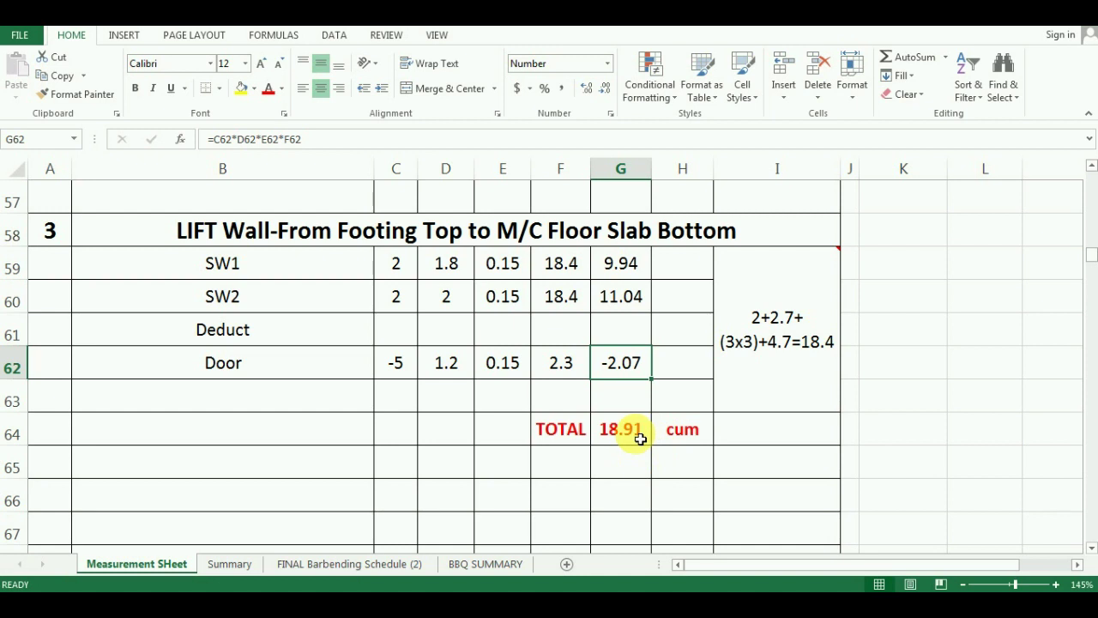
- AutoSum G59:G63 into the TOTAL cell G64, confirming 18.91 cum
click(642, 433)
key(alt+equal)
click(691, 430)
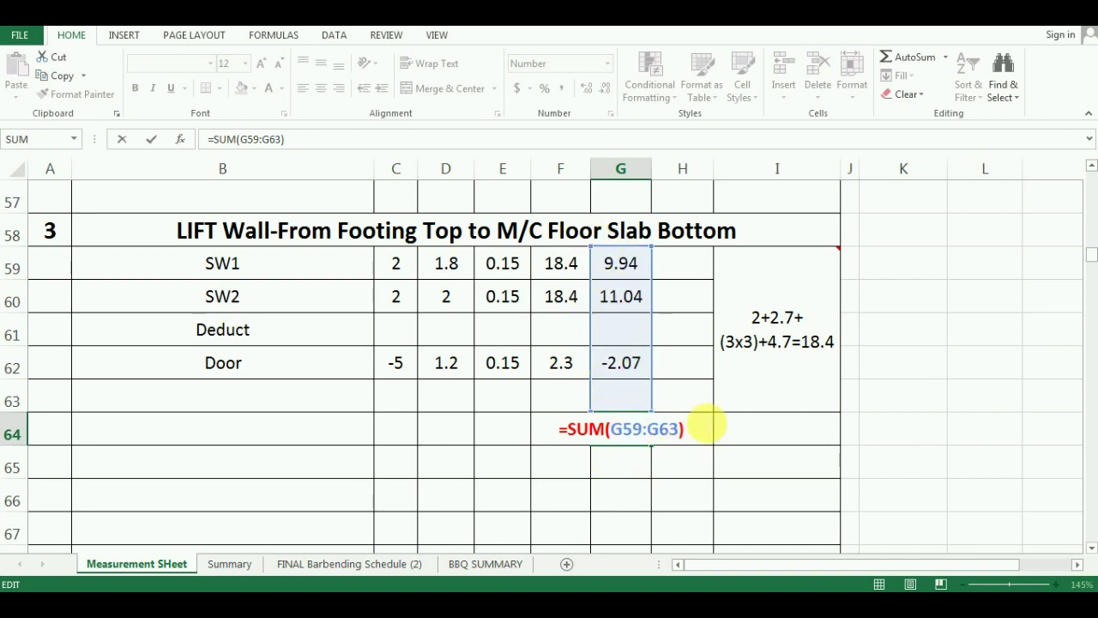
key(Return)
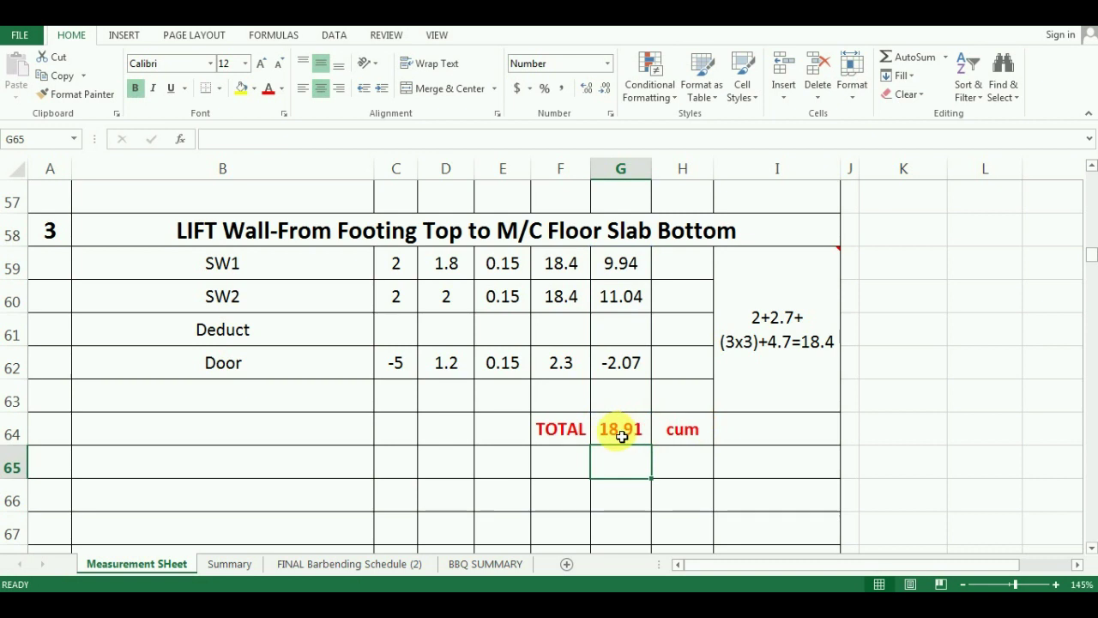
click(635, 436)
click(694, 432)
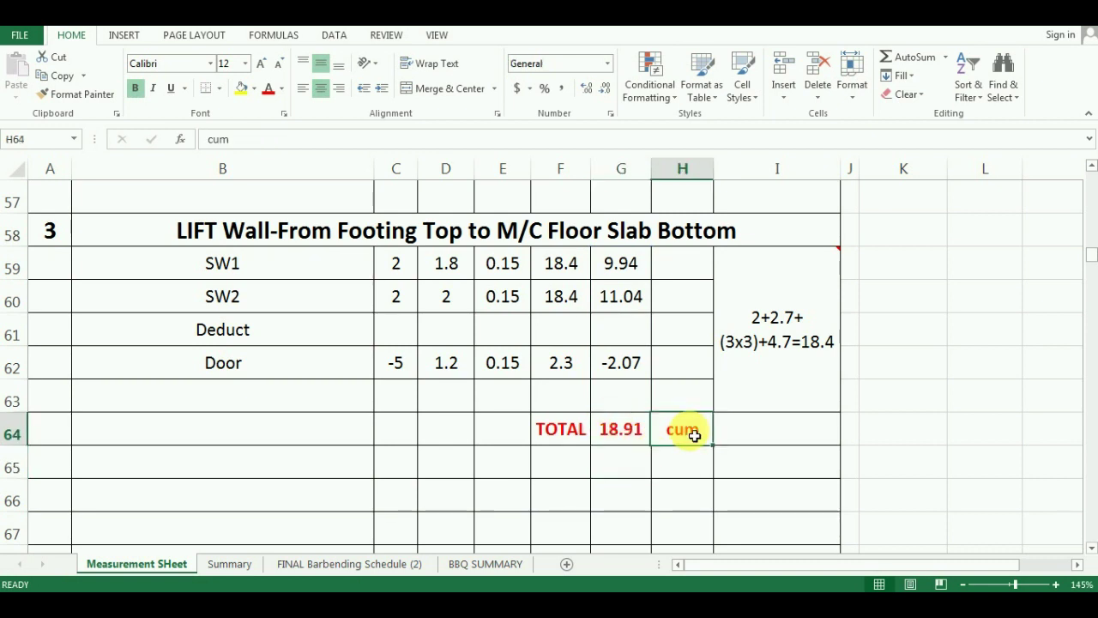
click(367, 230)
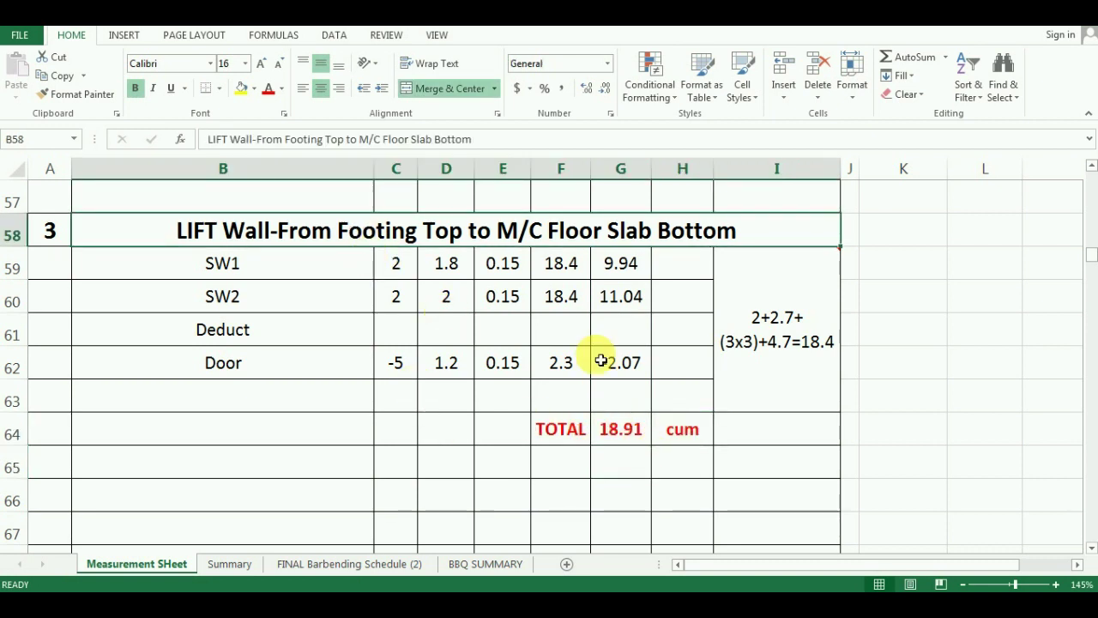
- Switch to the AutoCAD lift-well structural details drawing
key(alt+Tab)
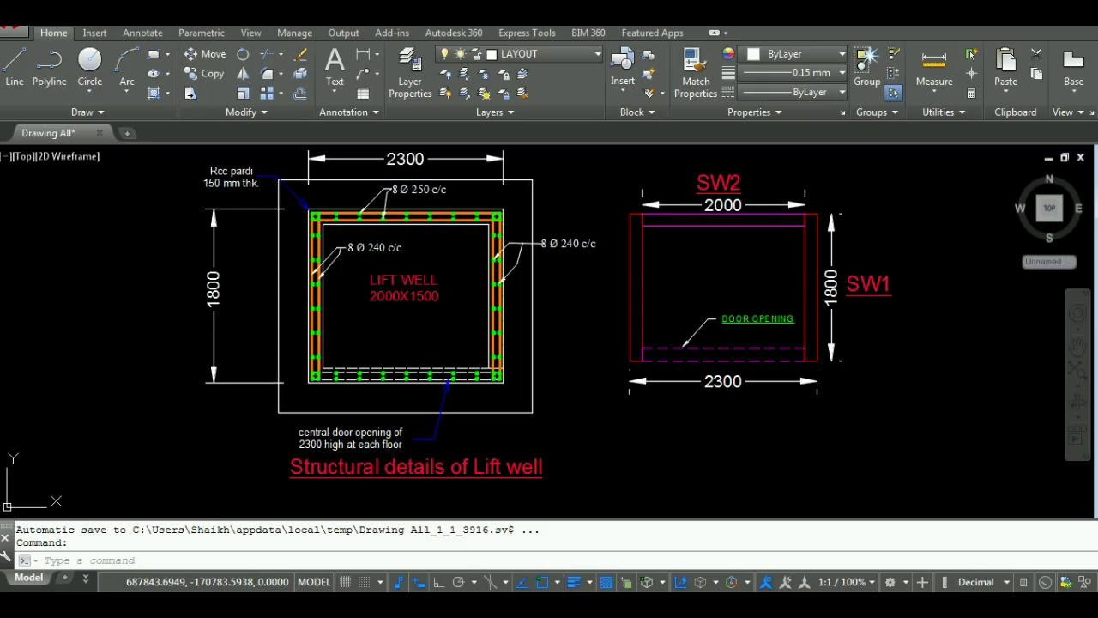